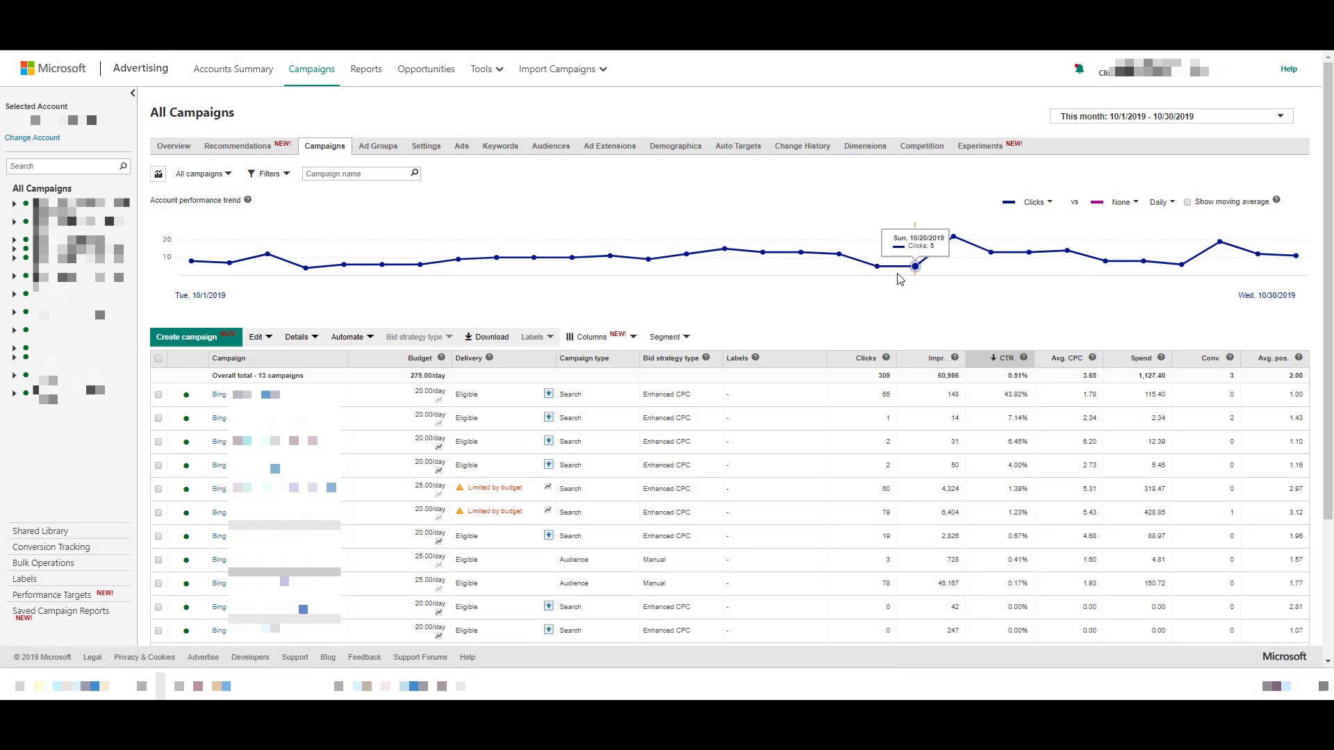
Create a new website-visits campaign using Audience ads, named 'CNC Machining'
{"action": "left_click", "coordinate": [191, 337]}
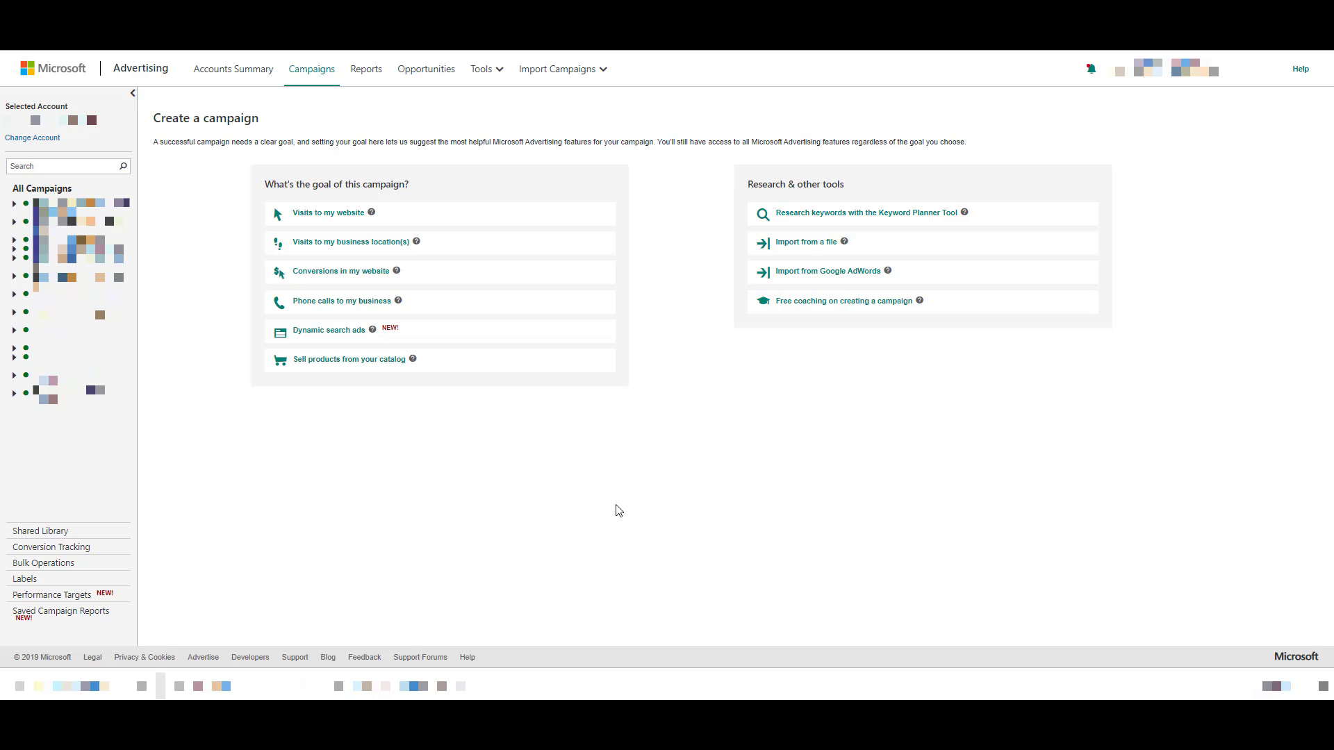
{"action": "left_click", "coordinate": [348, 217]}
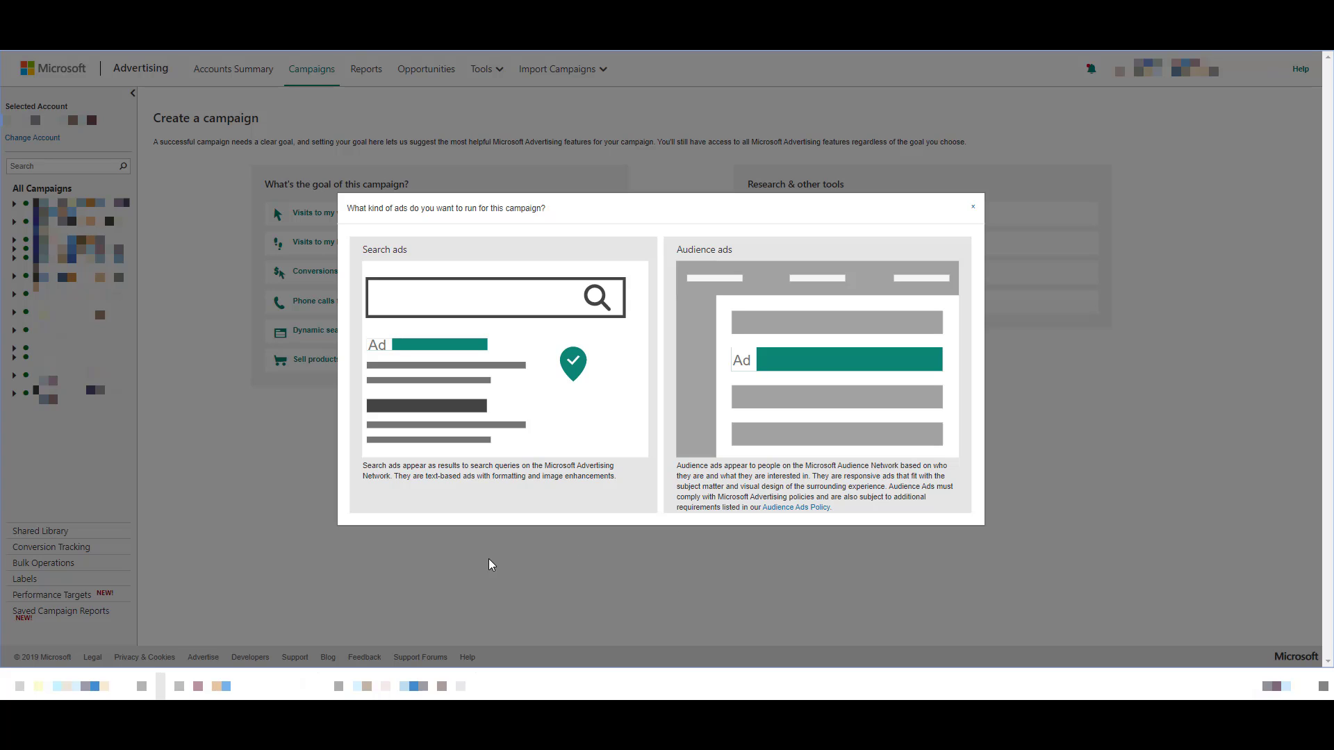
{"action": "left_click", "coordinate": [823, 332]}
{"action": "left_click", "coordinate": [284, 138]}
{"action": "type", "text": "CNC Machining"}
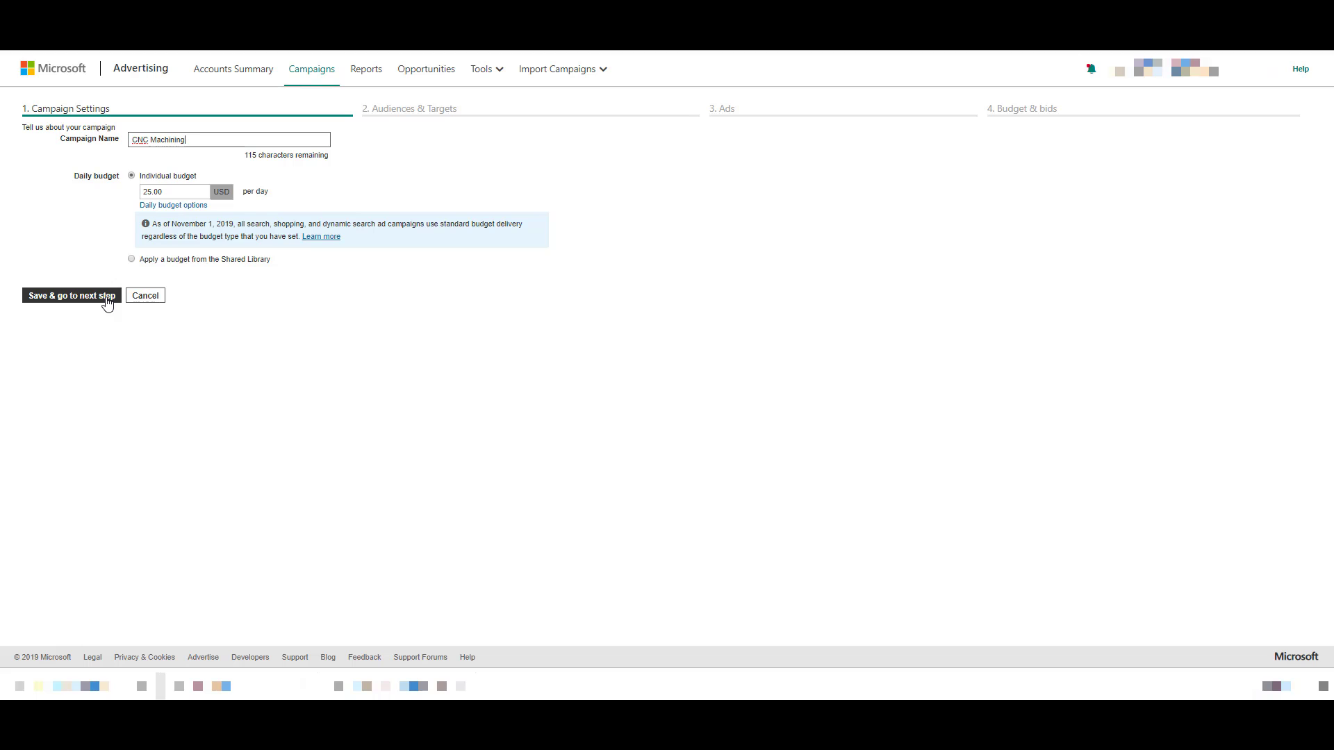
Save the campaign settings and name the ad group 'CNC Machining - LI Profile Targeting'
{"action": "left_click", "coordinate": [108, 304]}
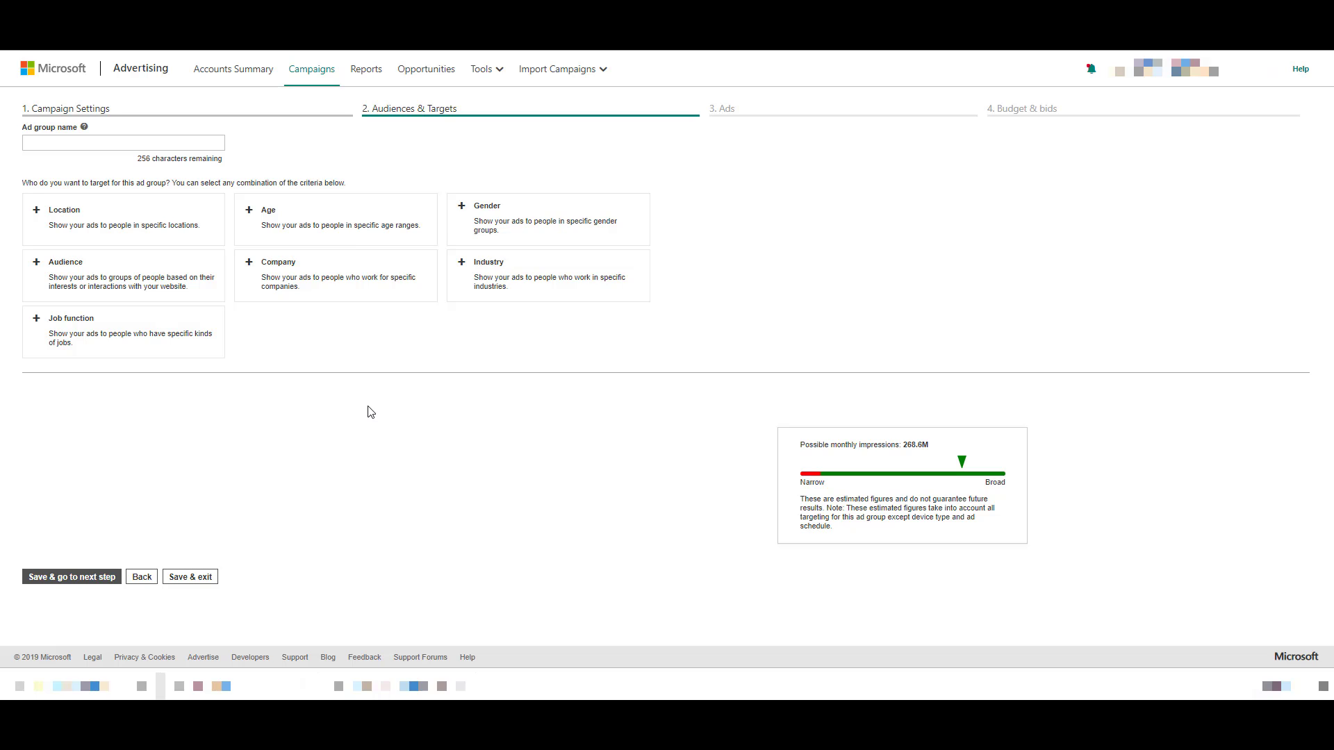
{"action": "left_click", "coordinate": [56, 144]}
{"action": "type", "text": "CNC Machining - LI Profile Targeting"}
{"action": "left_click", "coordinate": [416, 360]}
Add location, age (dropping 18-24 and Unknown), gender and audience targeting to the ad group
{"action": "left_click", "coordinate": [161, 241]}
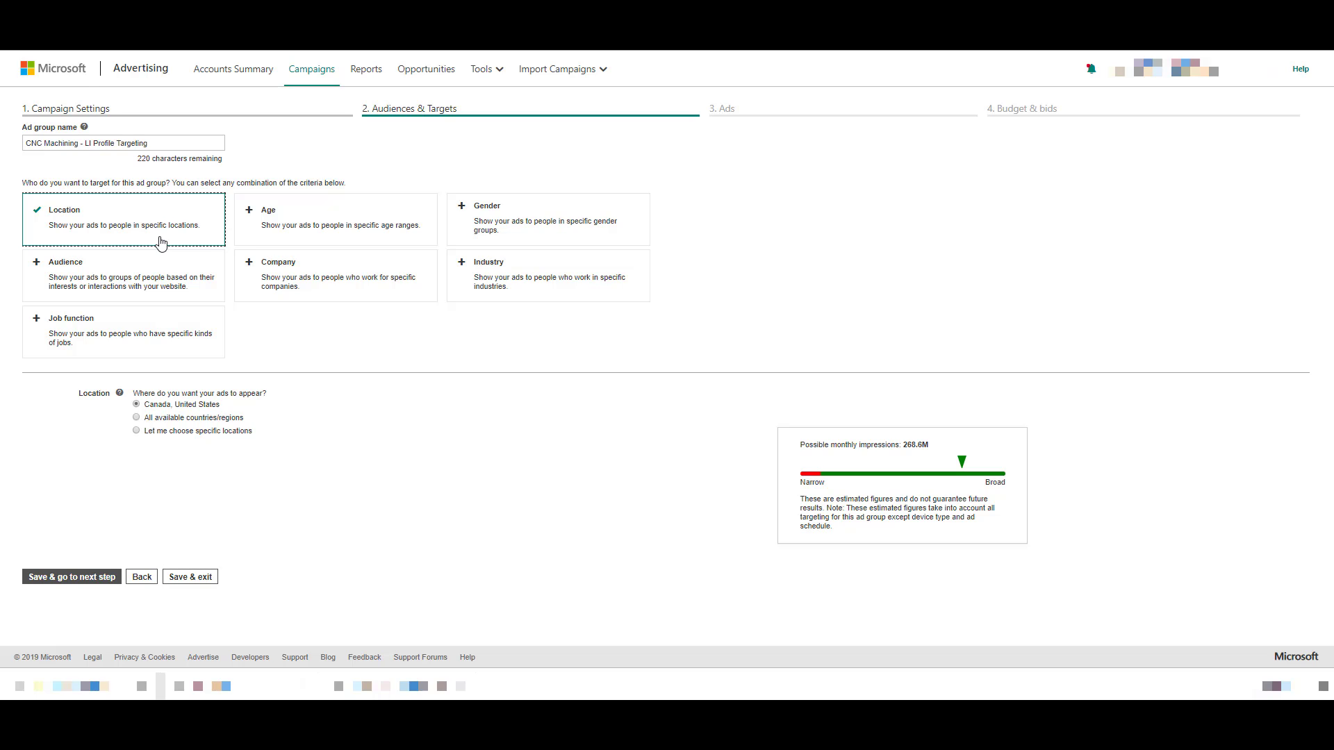
{"action": "left_click", "coordinate": [326, 219]}
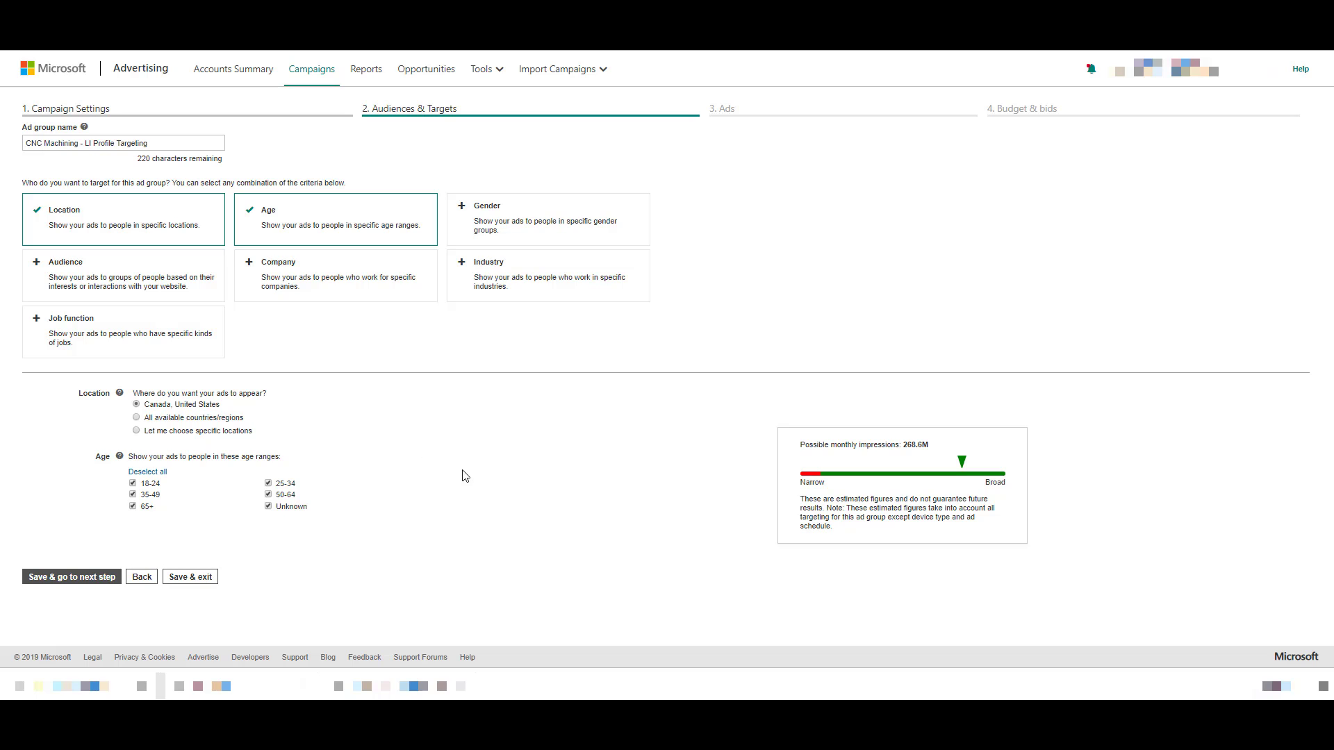
{"action": "left_click", "coordinate": [269, 507]}
{"action": "left_click", "coordinate": [133, 483]}
{"action": "left_click", "coordinate": [559, 235]}
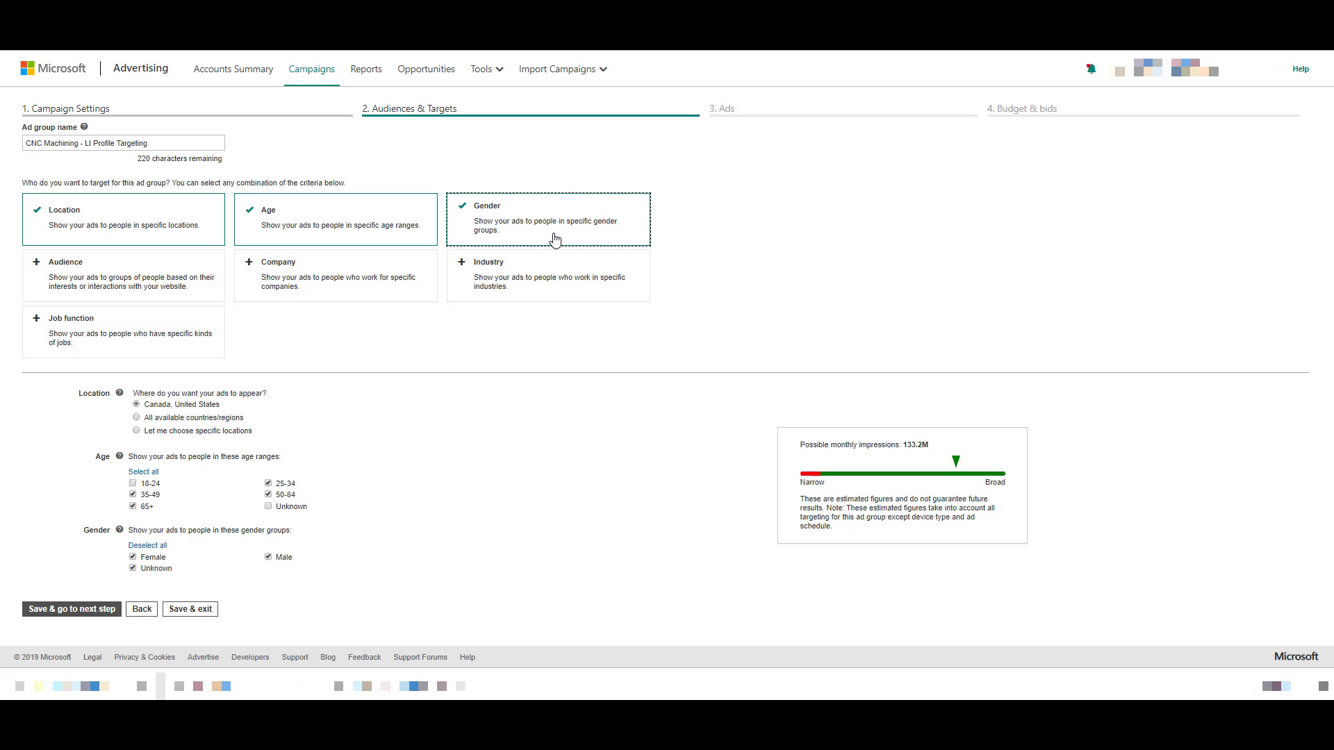
{"action": "key", "text": "Tab"}
{"action": "key", "text": "space"}
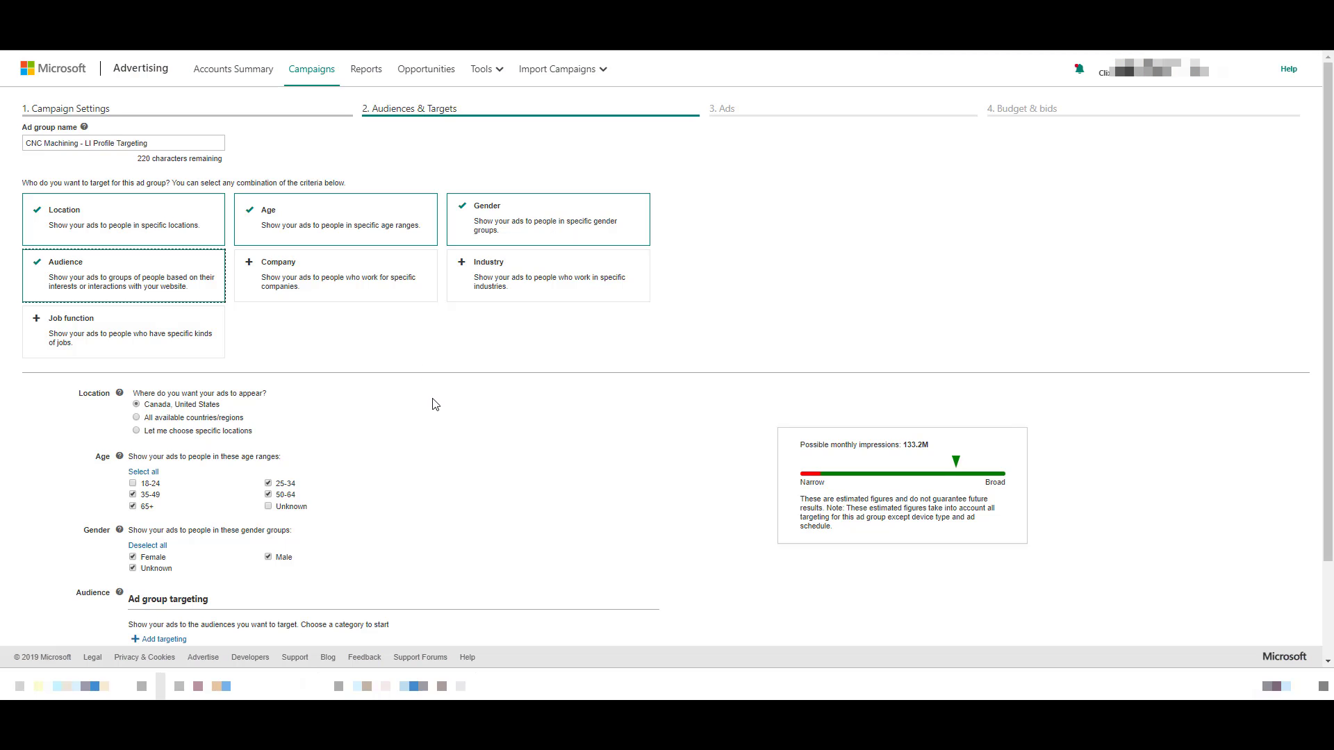
Add the in-market Metals audience under Business & Industrial > Industrial Goods & Manufacturing, then remove all audiences
{"action": "scroll", "coordinate": [432, 403], "scroll_direction": "down", "scroll_amount": 2}
{"action": "left_click", "coordinate": [158, 526]}
{"action": "left_click", "coordinate": [163, 528]}
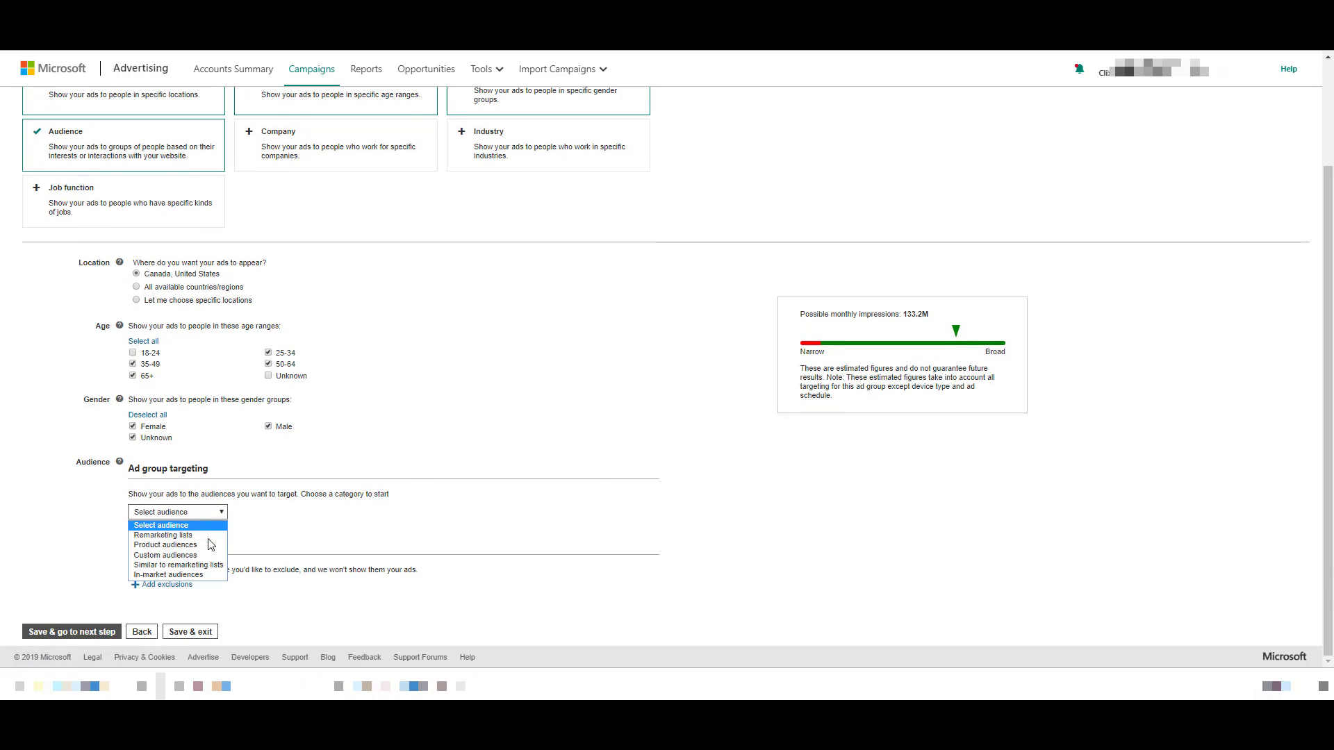
{"action": "left_click", "coordinate": [221, 576]}
{"action": "scroll", "coordinate": [331, 466], "scroll_direction": "down", "scroll_amount": 4}
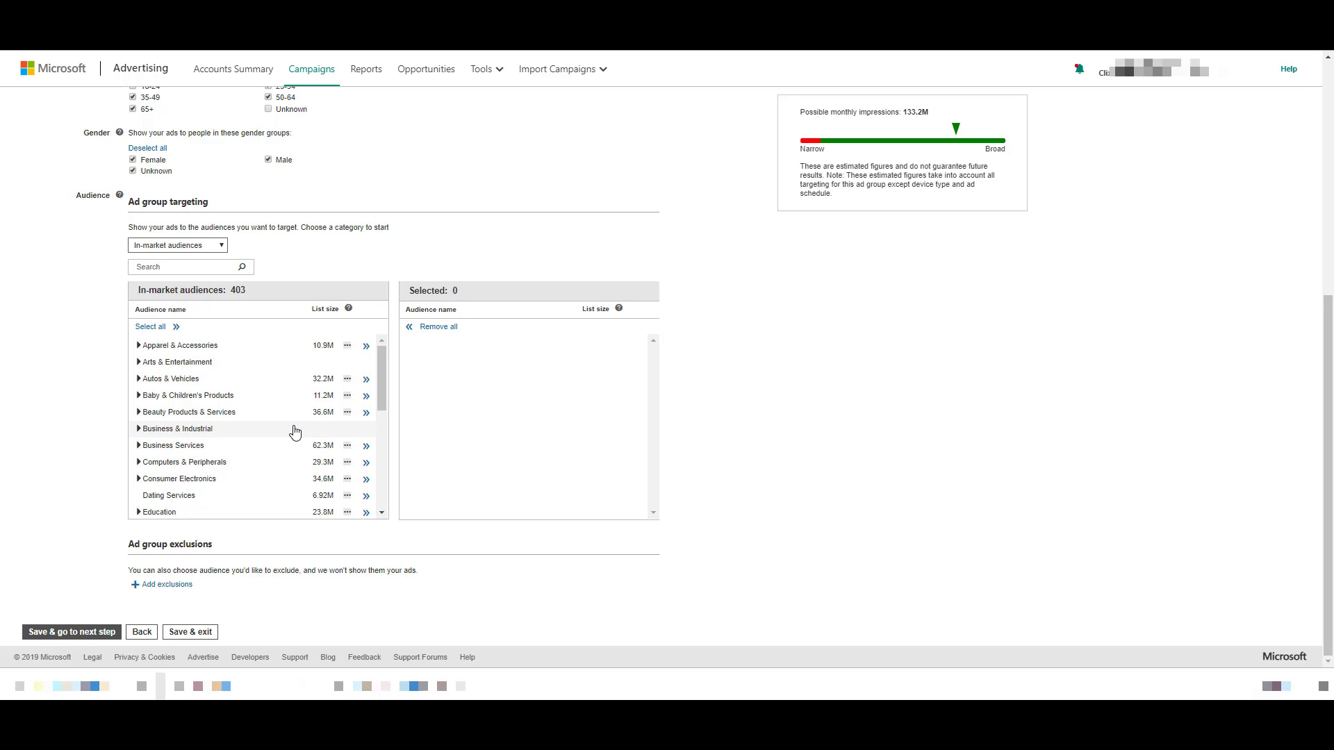
{"action": "left_click", "coordinate": [243, 430]}
{"action": "scroll", "coordinate": [239, 431], "scroll_direction": "down", "scroll_amount": 1}
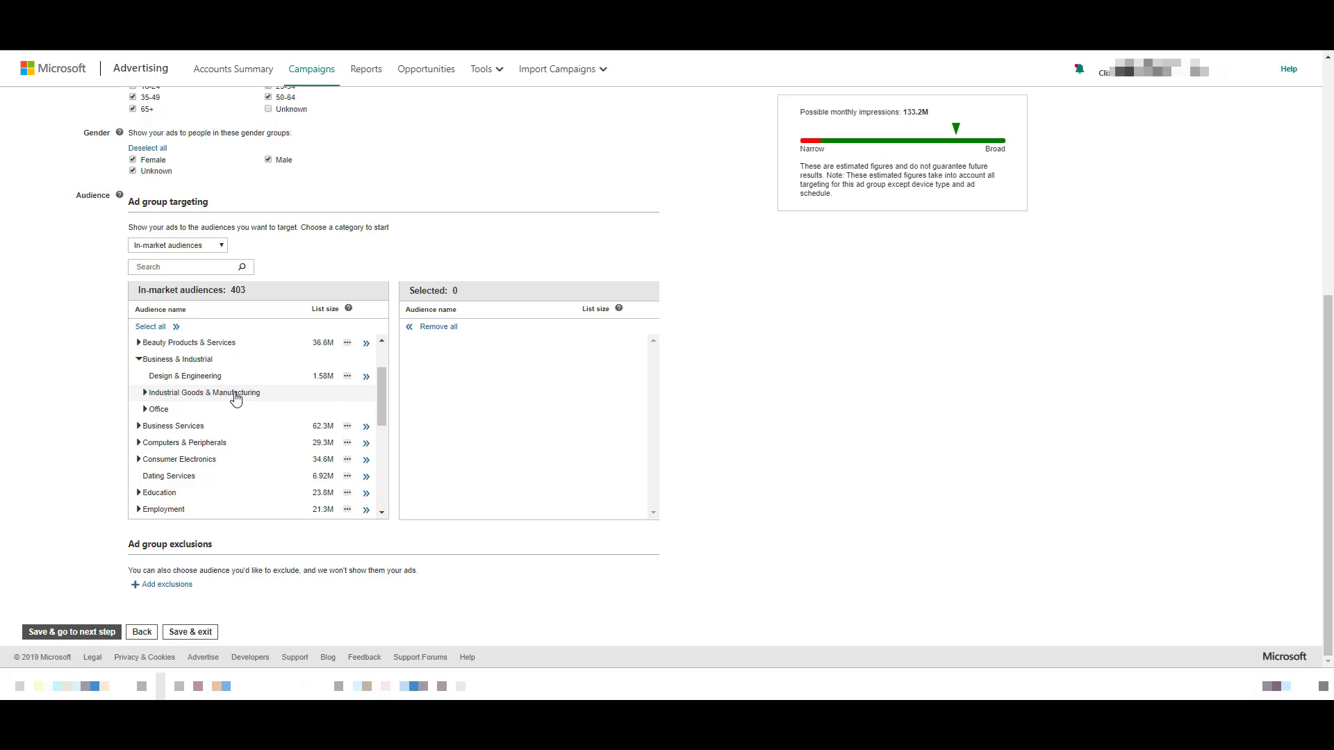
{"action": "left_click", "coordinate": [235, 392]}
{"action": "left_click", "coordinate": [366, 409]}
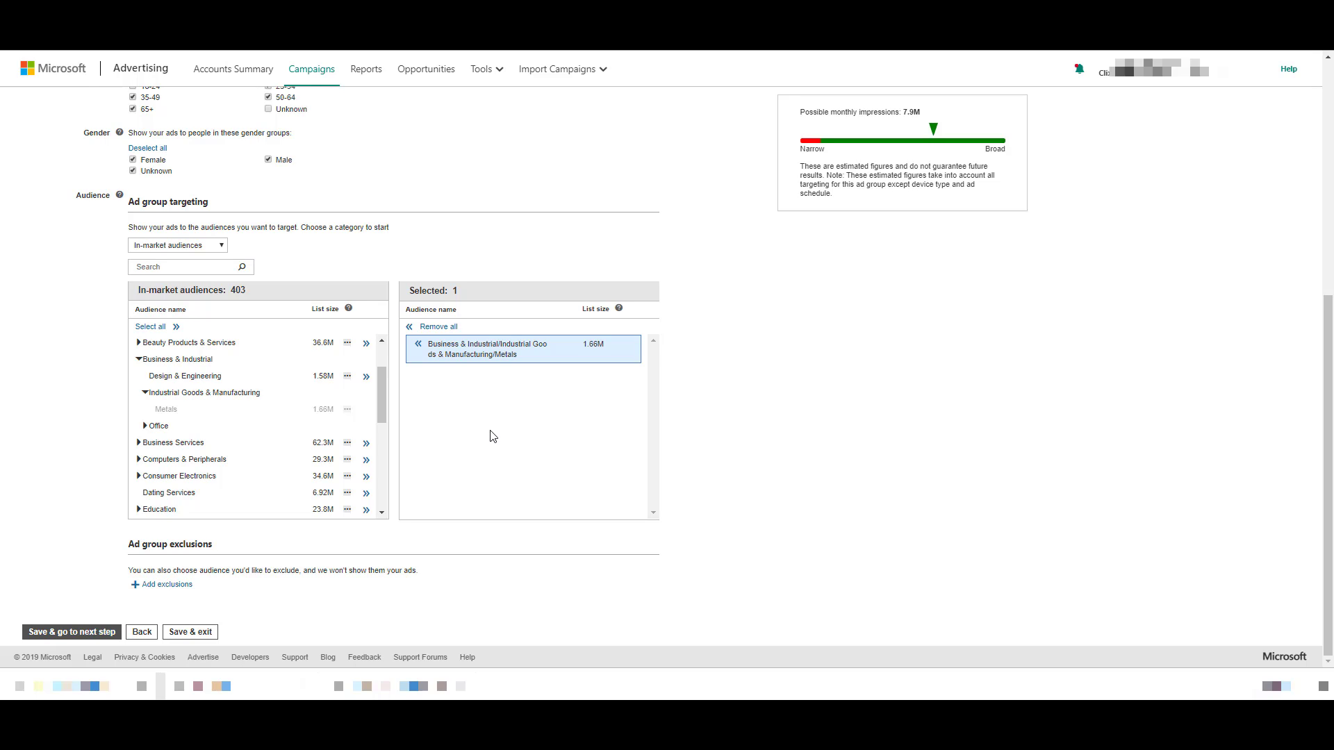
{"action": "left_click", "coordinate": [452, 328]}
Switch to Remarketing lists and add All Visitors - 30 Days as an audience exclusion
{"action": "left_click", "coordinate": [198, 246]}
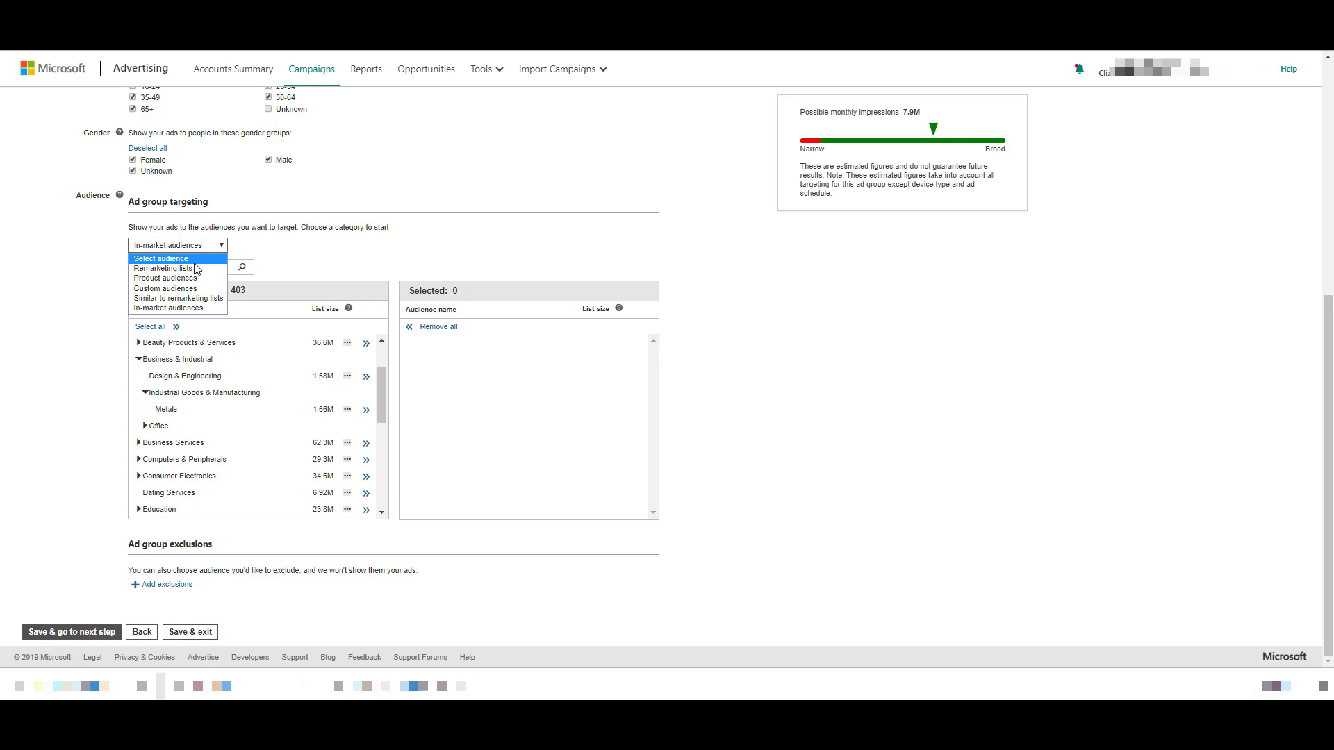
{"action": "left_click", "coordinate": [195, 274]}
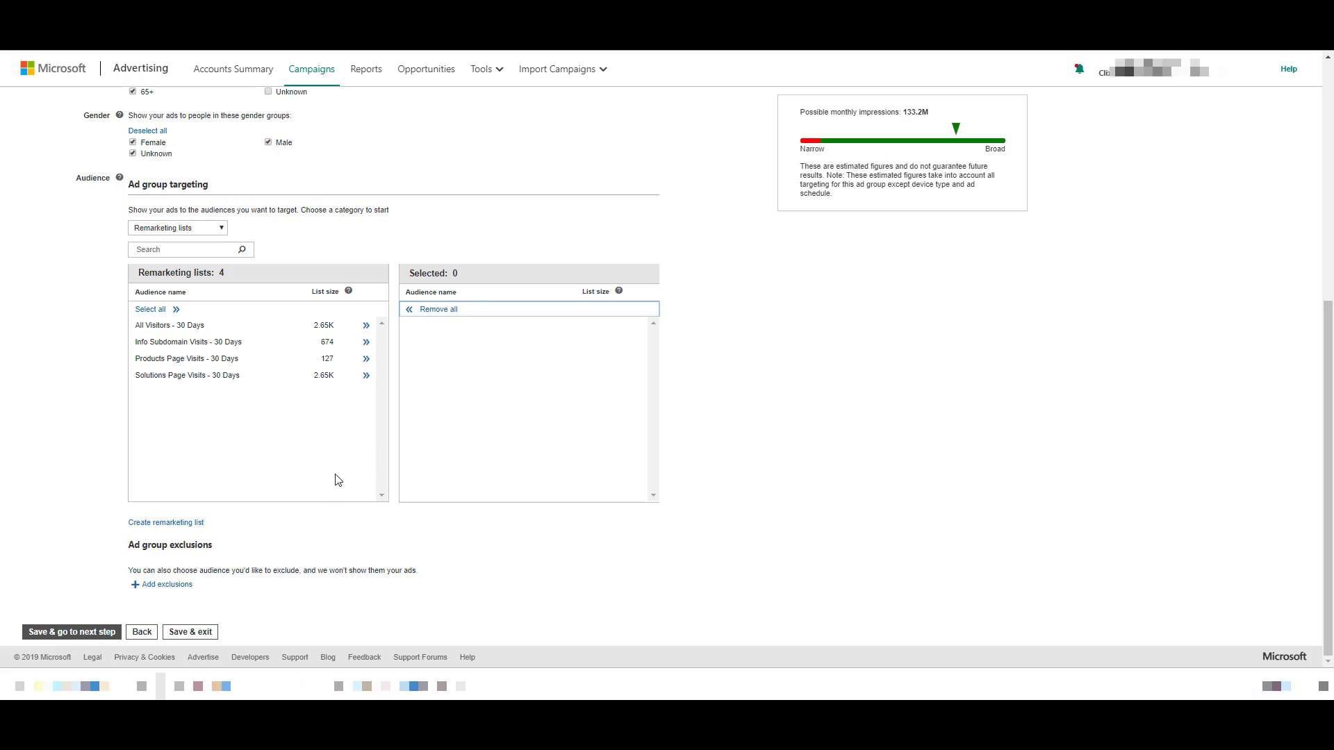
{"action": "left_click", "coordinate": [187, 586]}
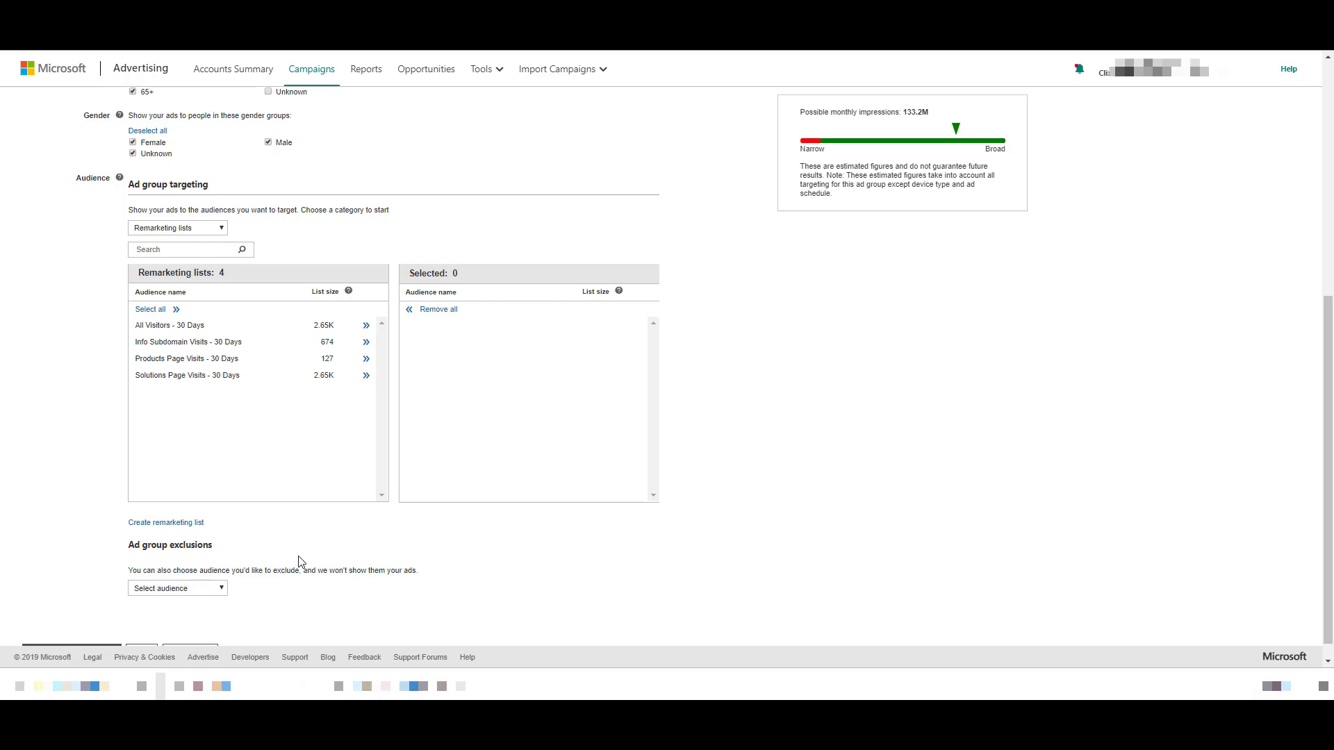
{"action": "left_click", "coordinate": [219, 571]}
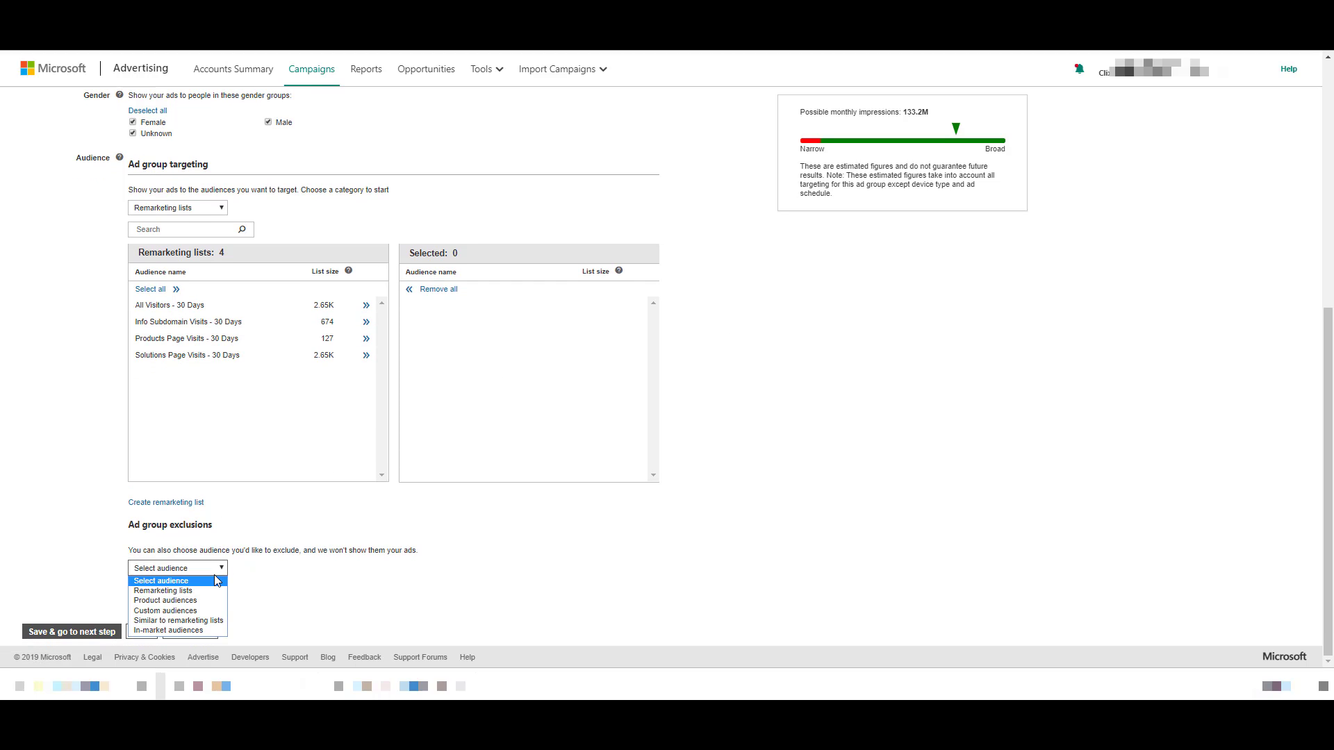
{"action": "left_click", "coordinate": [208, 590]}
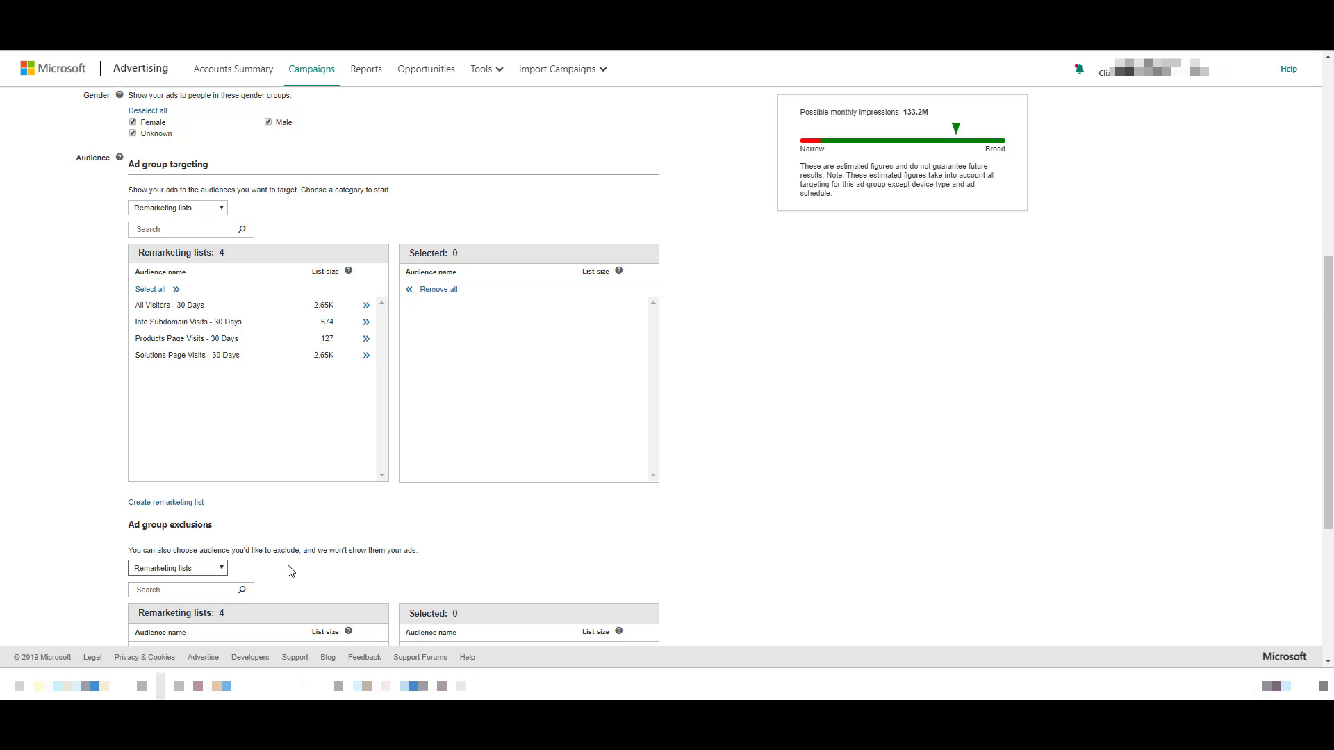
{"action": "scroll", "coordinate": [292, 571], "scroll_direction": "down", "scroll_amount": 3}
{"action": "left_click", "coordinate": [366, 457]}
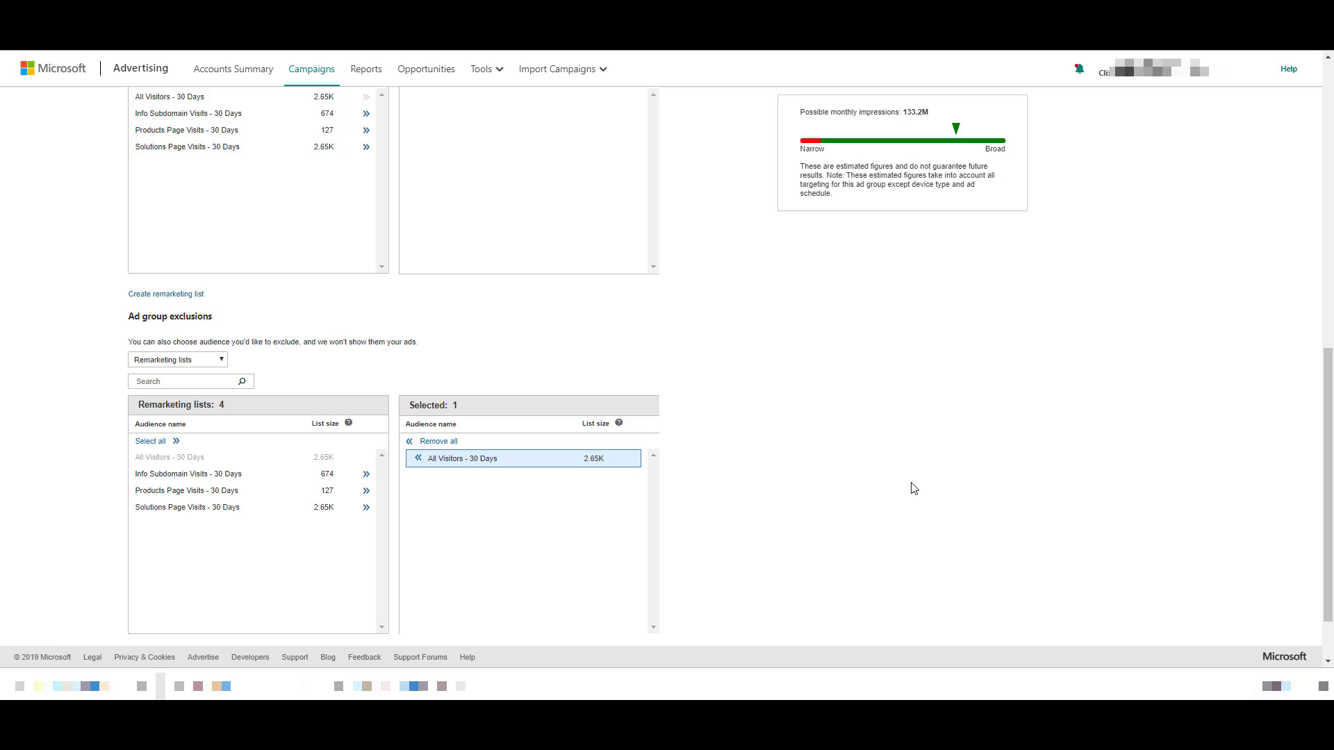
{"action": "scroll", "coordinate": [914, 488], "scroll_direction": "up", "scroll_amount": 10}
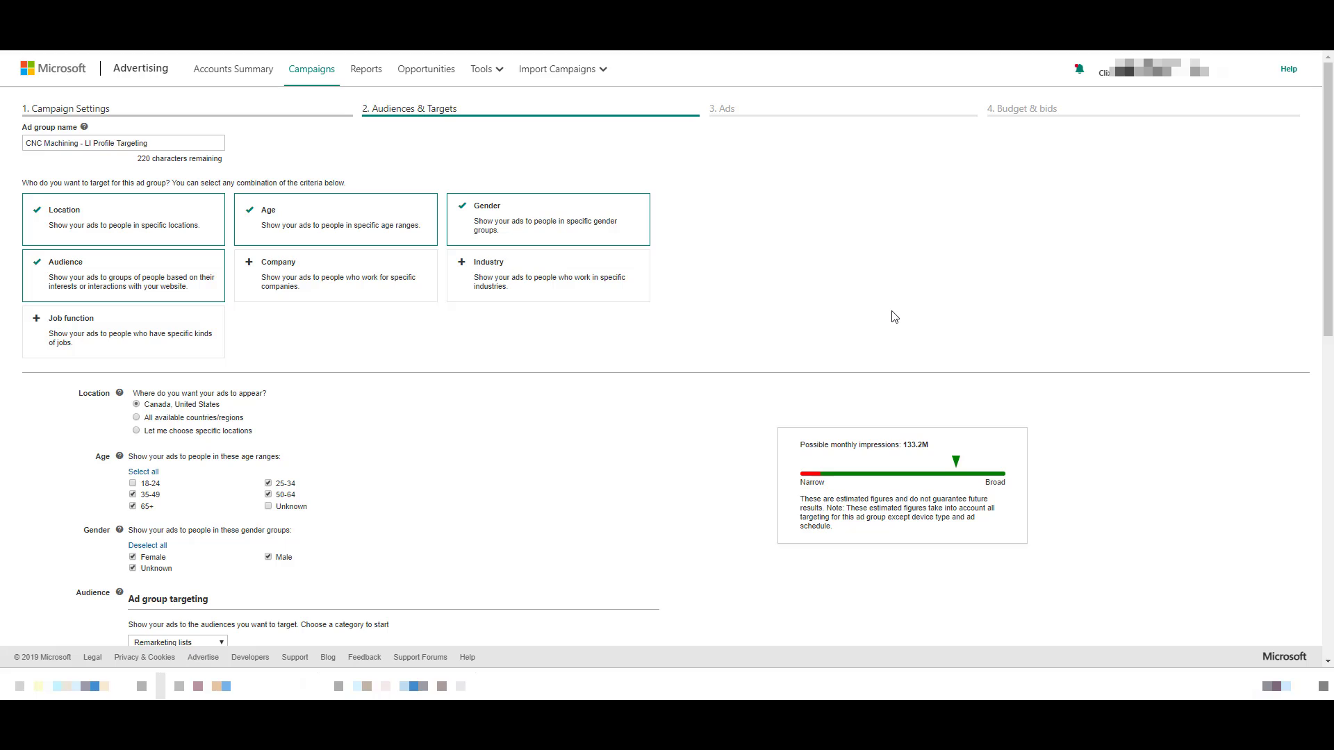
Search companies for 'metals', target Primetals, Dundee Precious Metals and FAIST Light Metals, then add Industry
{"action": "left_click", "coordinate": [416, 304]}
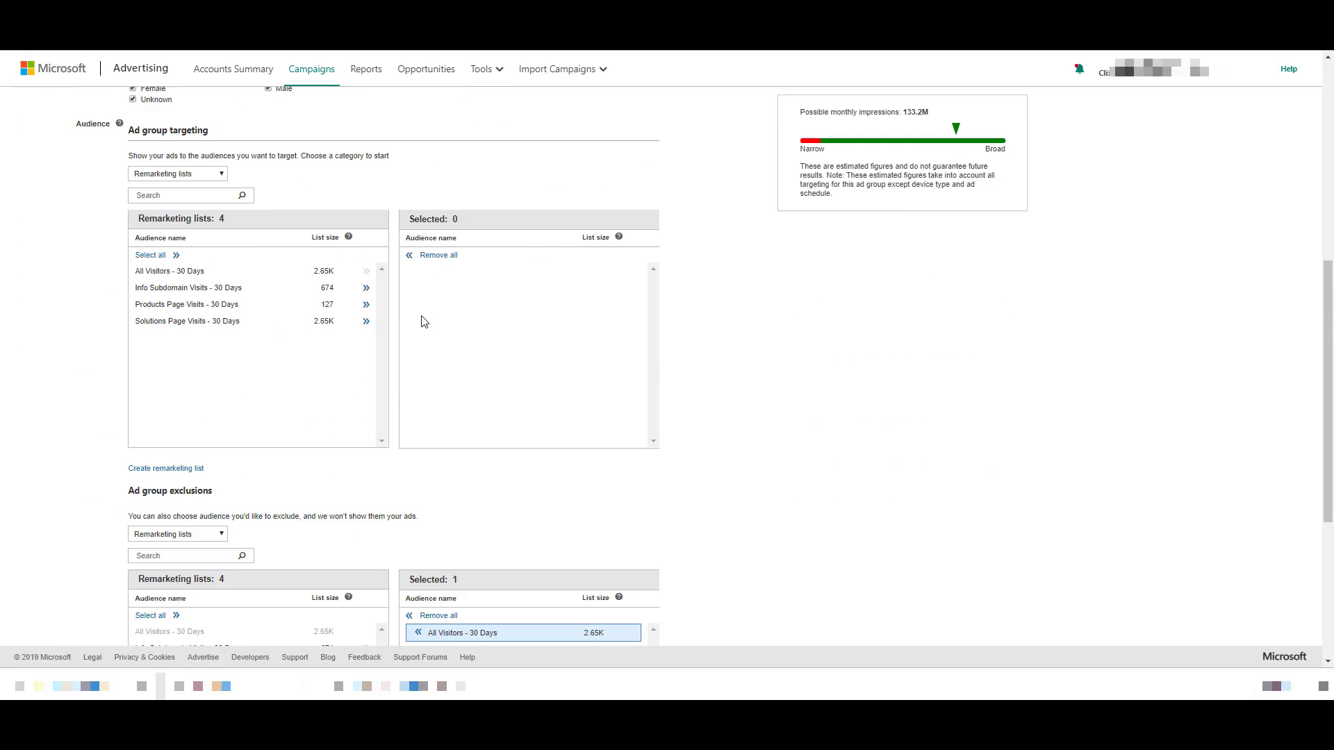
{"action": "left_click", "coordinate": [419, 582]}
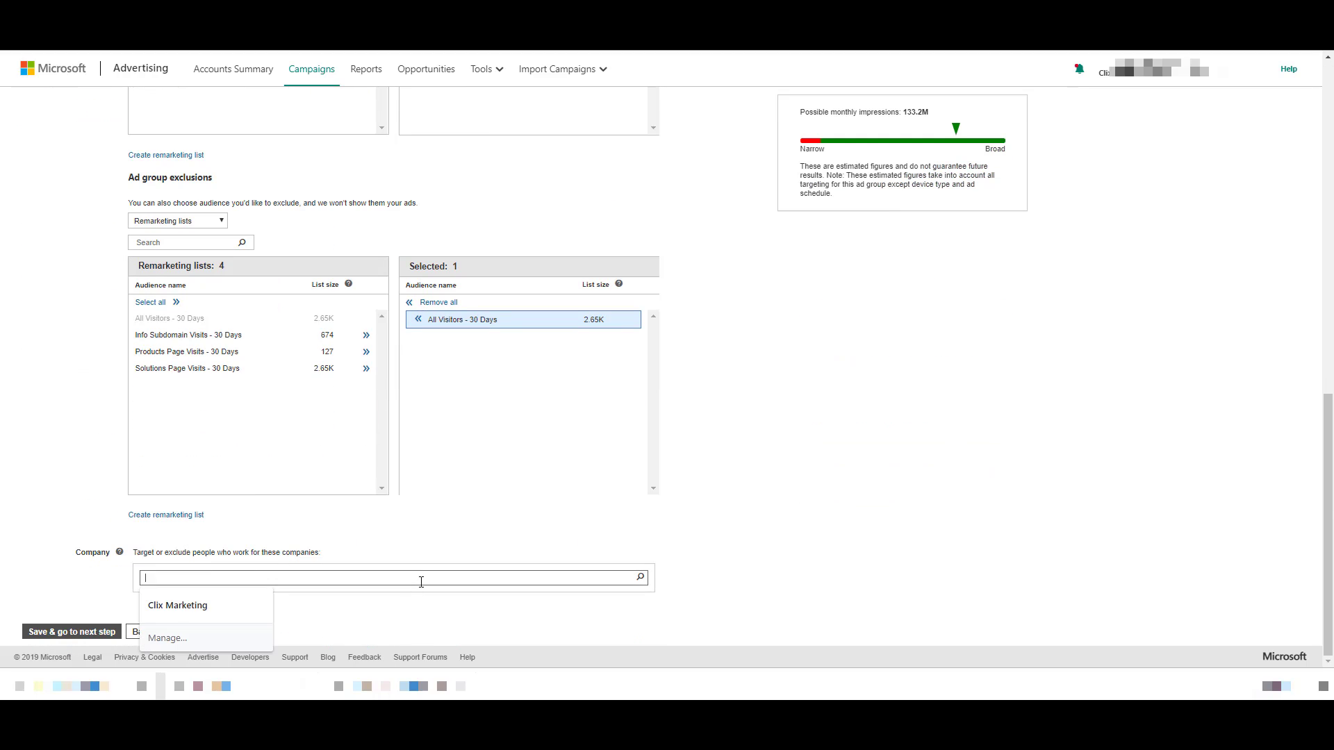
{"action": "type", "text": "metals"}
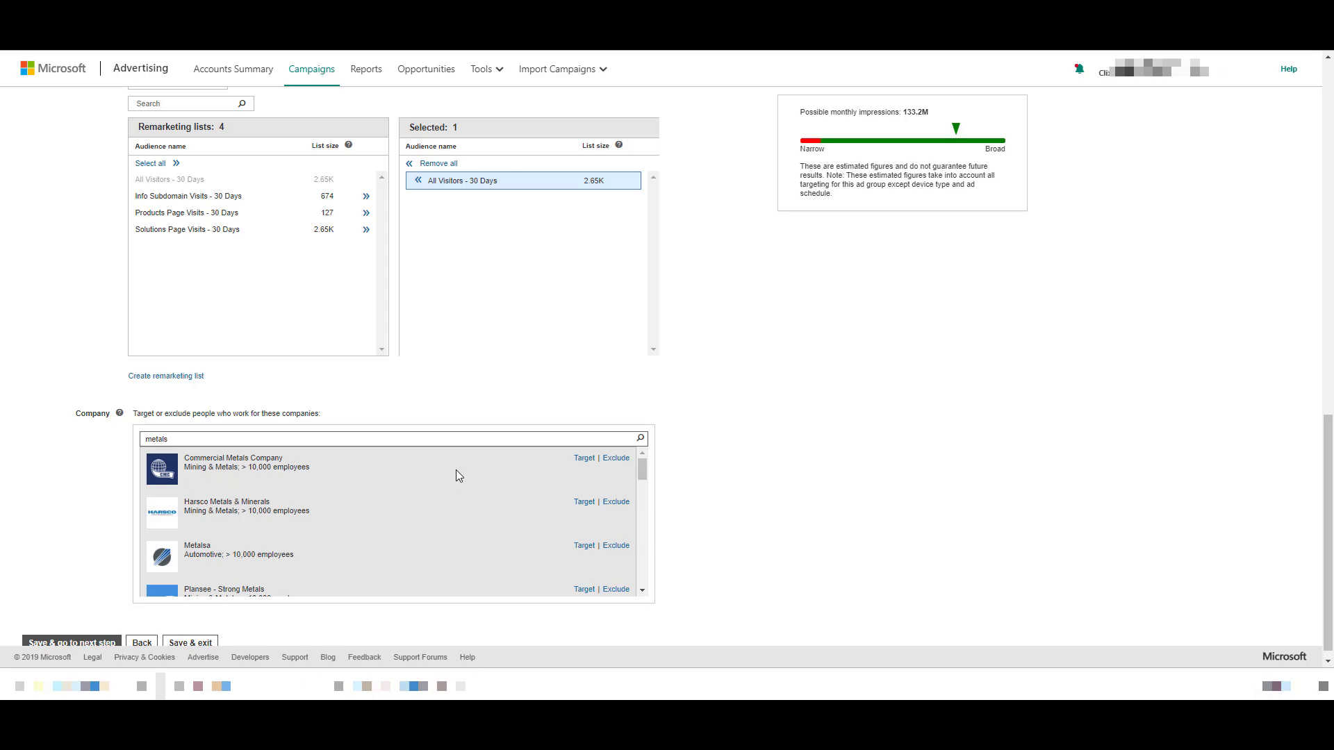
{"action": "scroll", "coordinate": [457, 471], "scroll_direction": "down", "scroll_amount": 2}
{"action": "scroll", "coordinate": [456, 472], "scroll_direction": "down", "scroll_amount": 1}
{"action": "scroll", "coordinate": [456, 473], "scroll_direction": "down", "scroll_amount": 1}
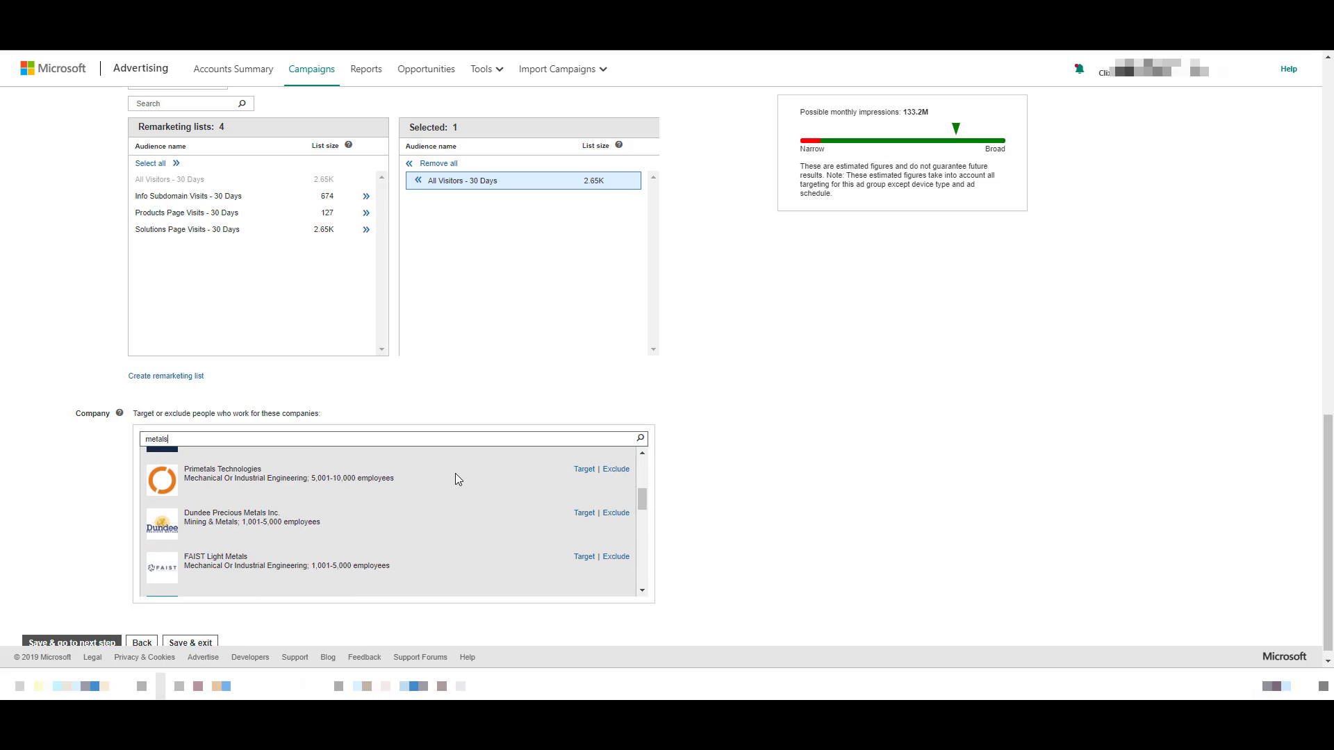
{"action": "left_click", "coordinate": [580, 469]}
{"action": "left_click", "coordinate": [582, 515]}
{"action": "left_click", "coordinate": [582, 557]}
{"action": "left_click", "coordinate": [799, 540]}
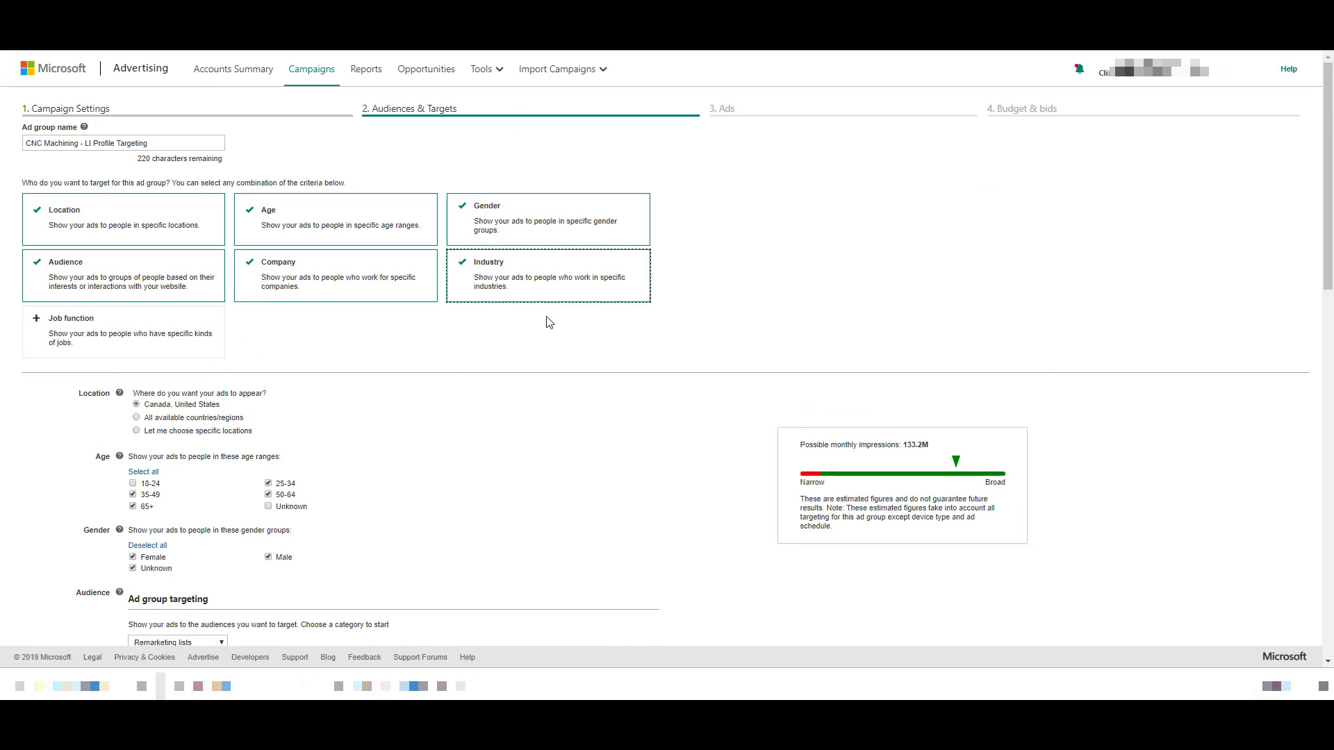
Under Manufacturing, target the Machinery and Mechanical Or Industrial Engineering industries
{"action": "scroll", "coordinate": [549, 322], "scroll_direction": "down", "scroll_amount": 10}
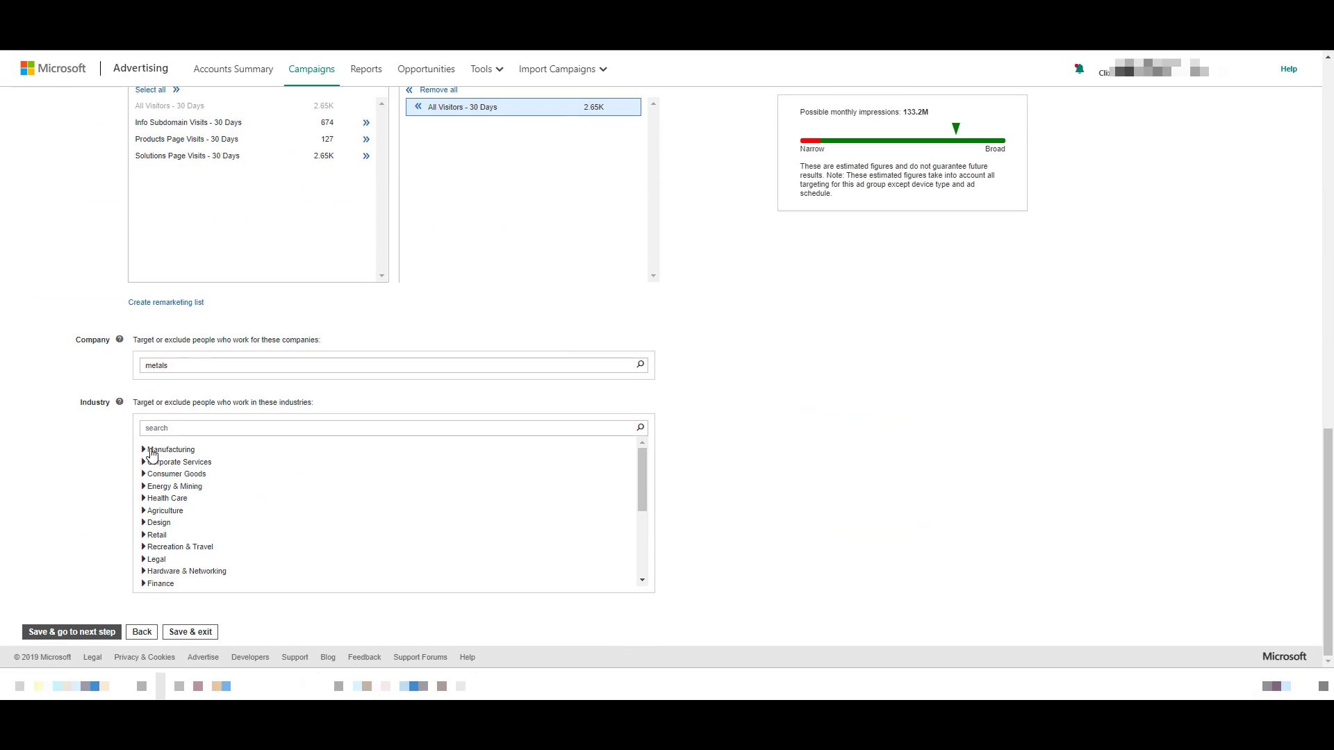
{"action": "left_click", "coordinate": [146, 451]}
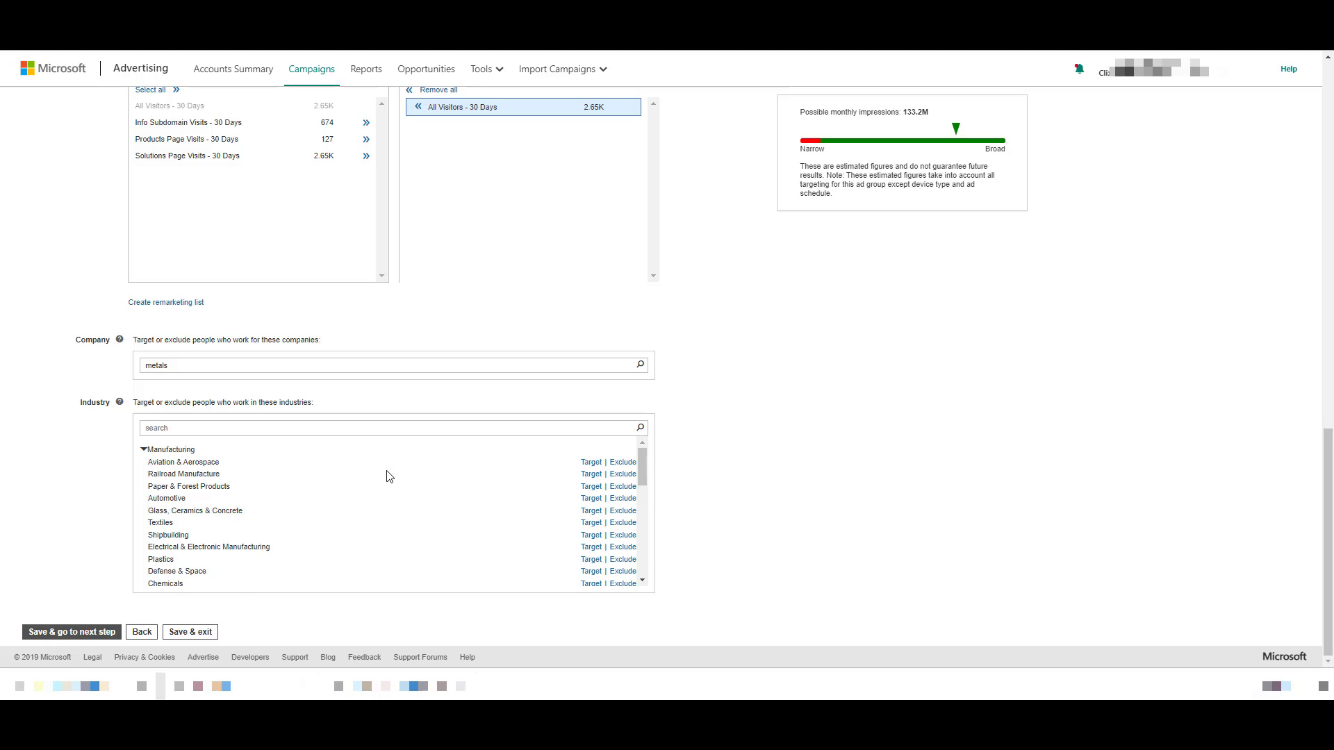
{"action": "scroll", "coordinate": [387, 475], "scroll_direction": "down", "scroll_amount": 1}
{"action": "scroll", "coordinate": [590, 514], "scroll_direction": "down", "scroll_amount": 1}
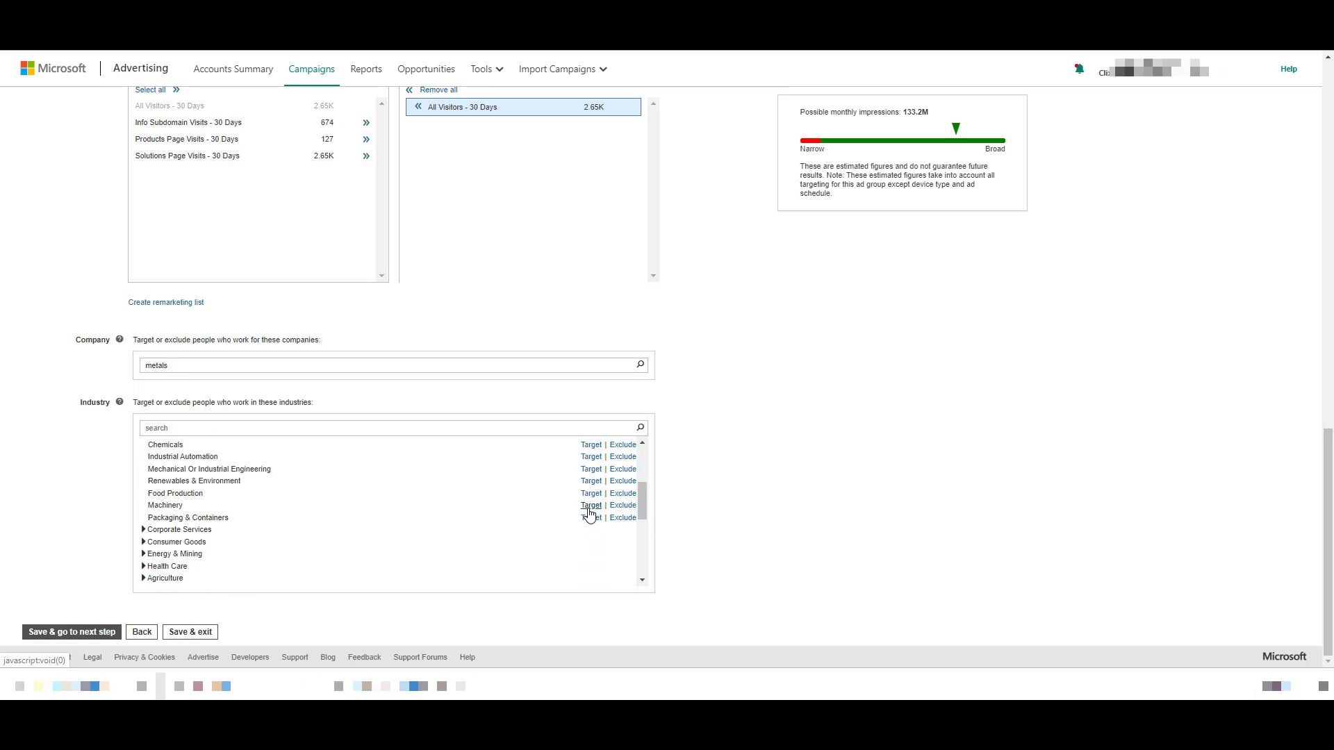
{"action": "left_click", "coordinate": [590, 509]}
{"action": "scroll", "coordinate": [593, 541], "scroll_direction": "up", "scroll_amount": 1}
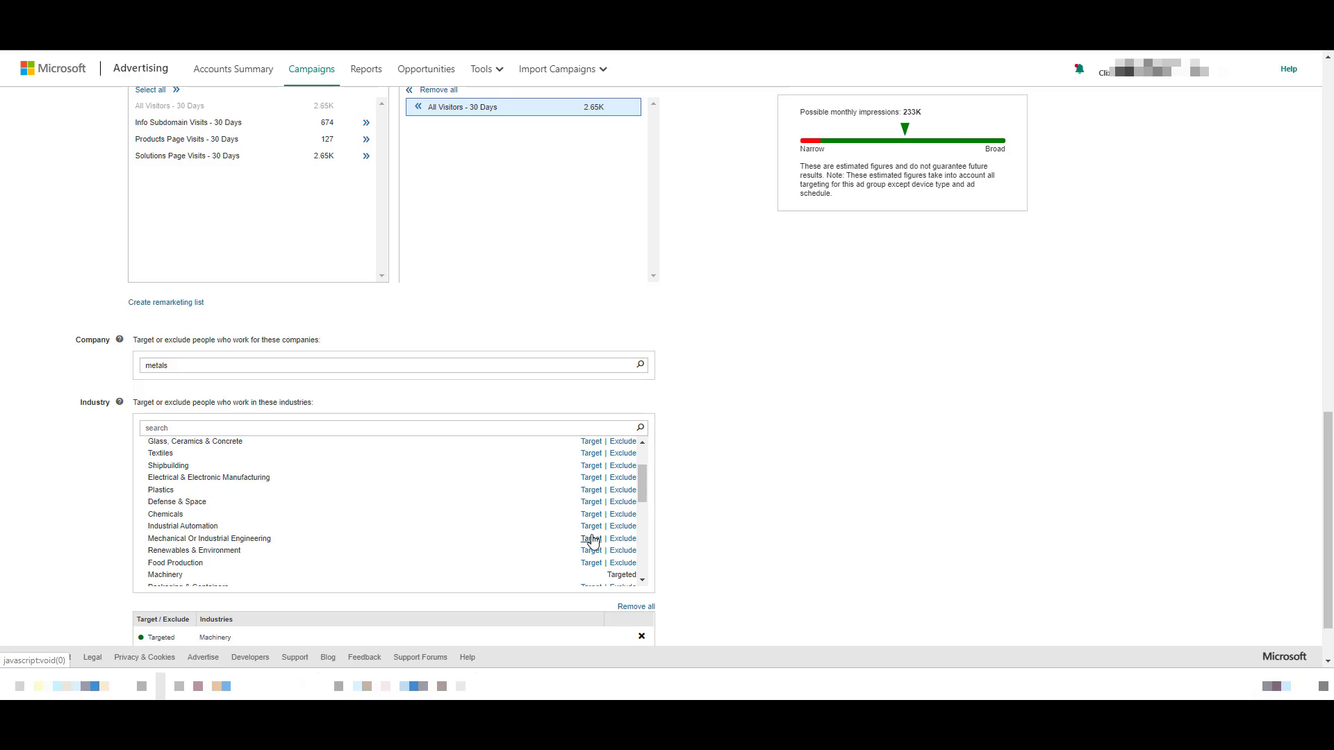
{"action": "left_click", "coordinate": [592, 540]}
{"action": "scroll", "coordinate": [708, 492], "scroll_direction": "up", "scroll_amount": 8}
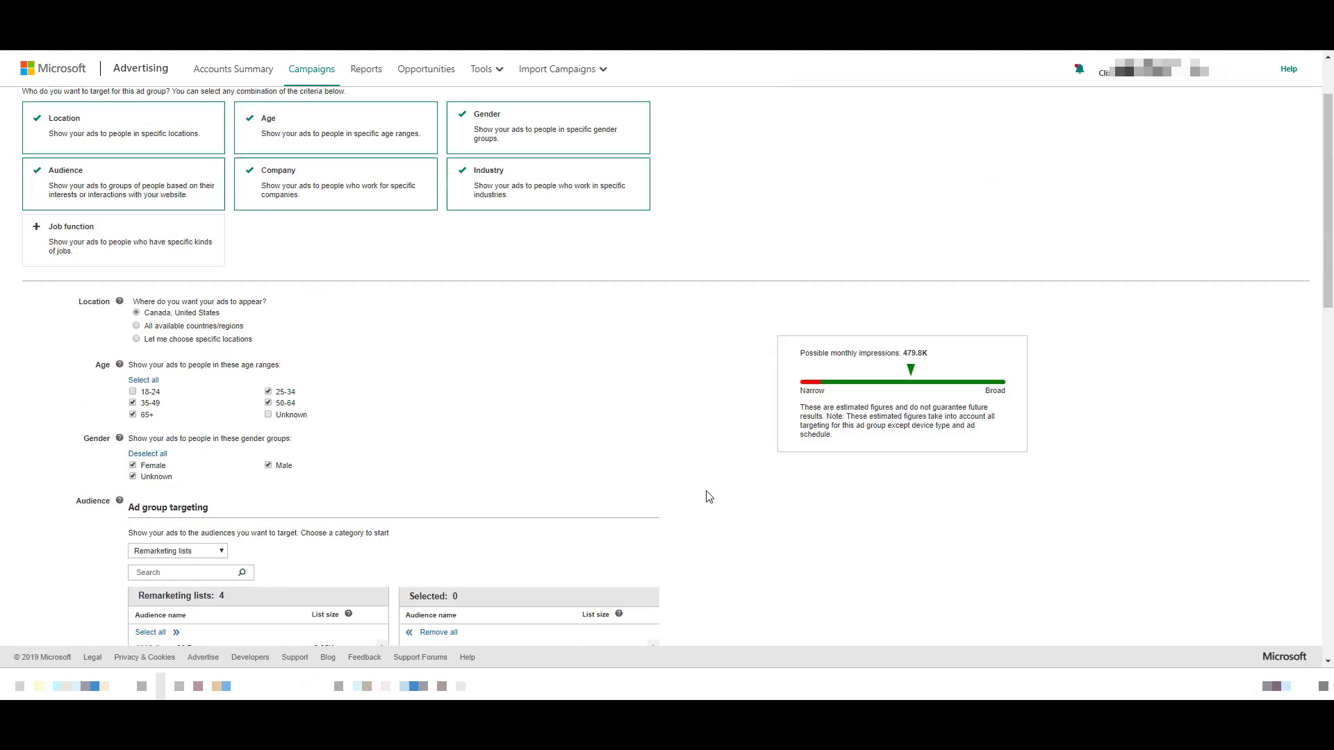
Add Job function as a criterion, review its list, and save the targeting settings
{"action": "left_click", "coordinate": [170, 246]}
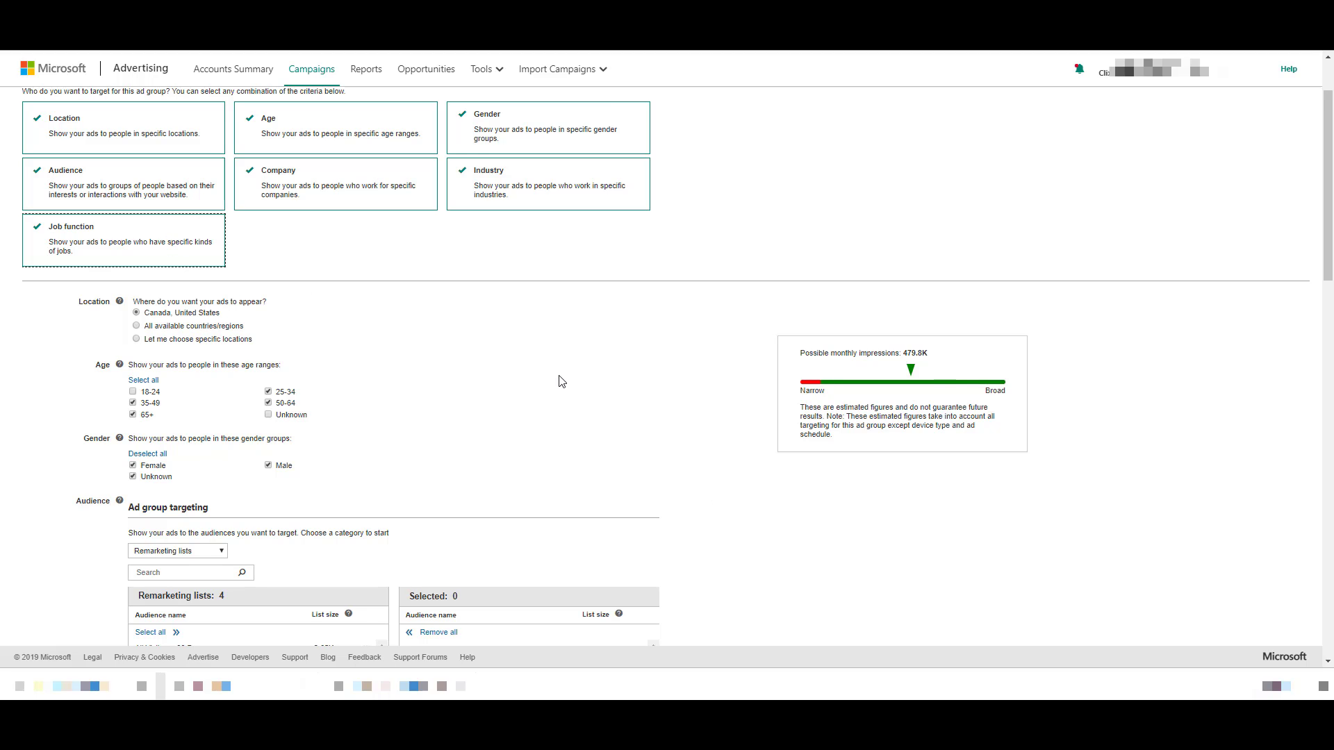
{"action": "scroll", "coordinate": [563, 379], "scroll_direction": "down", "scroll_amount": 1}
{"action": "scroll", "coordinate": [563, 379], "scroll_direction": "down", "scroll_amount": 15}
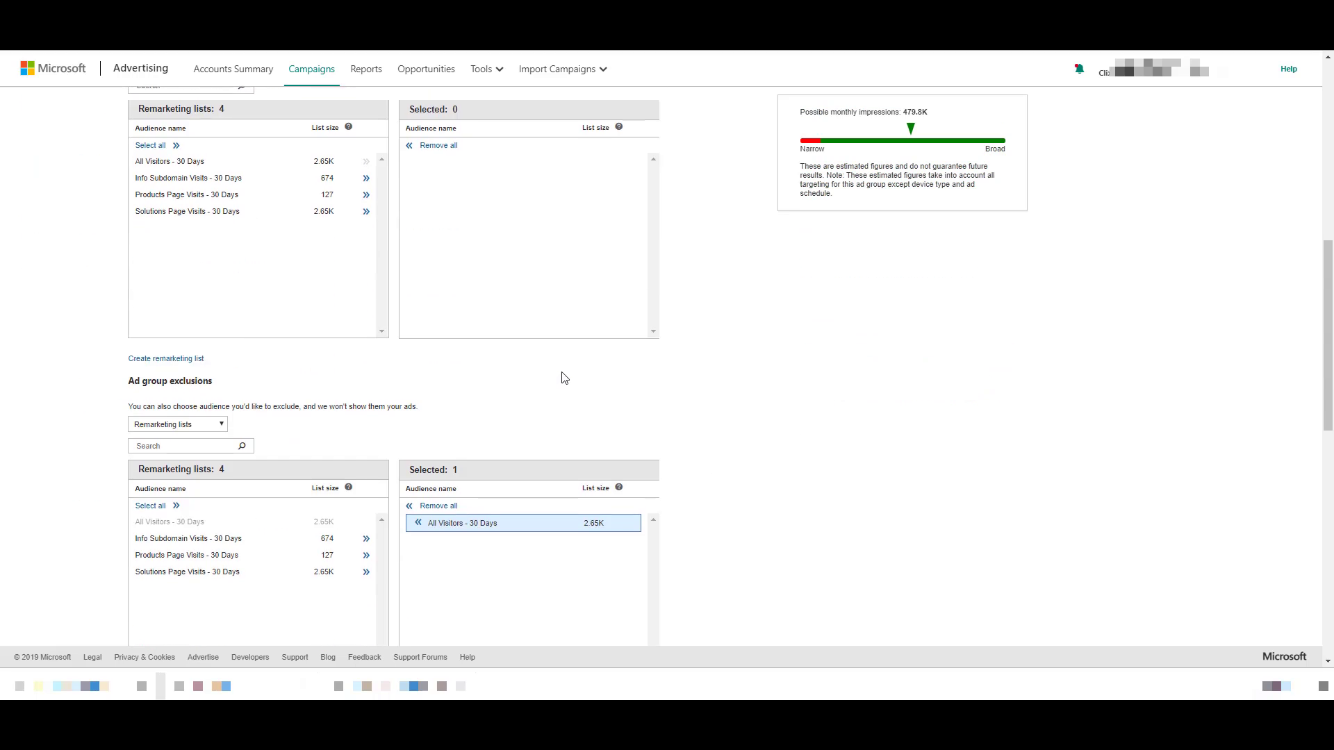
{"action": "left_click_drag", "start_coordinate": [643, 464], "coordinate": [654, 559]}
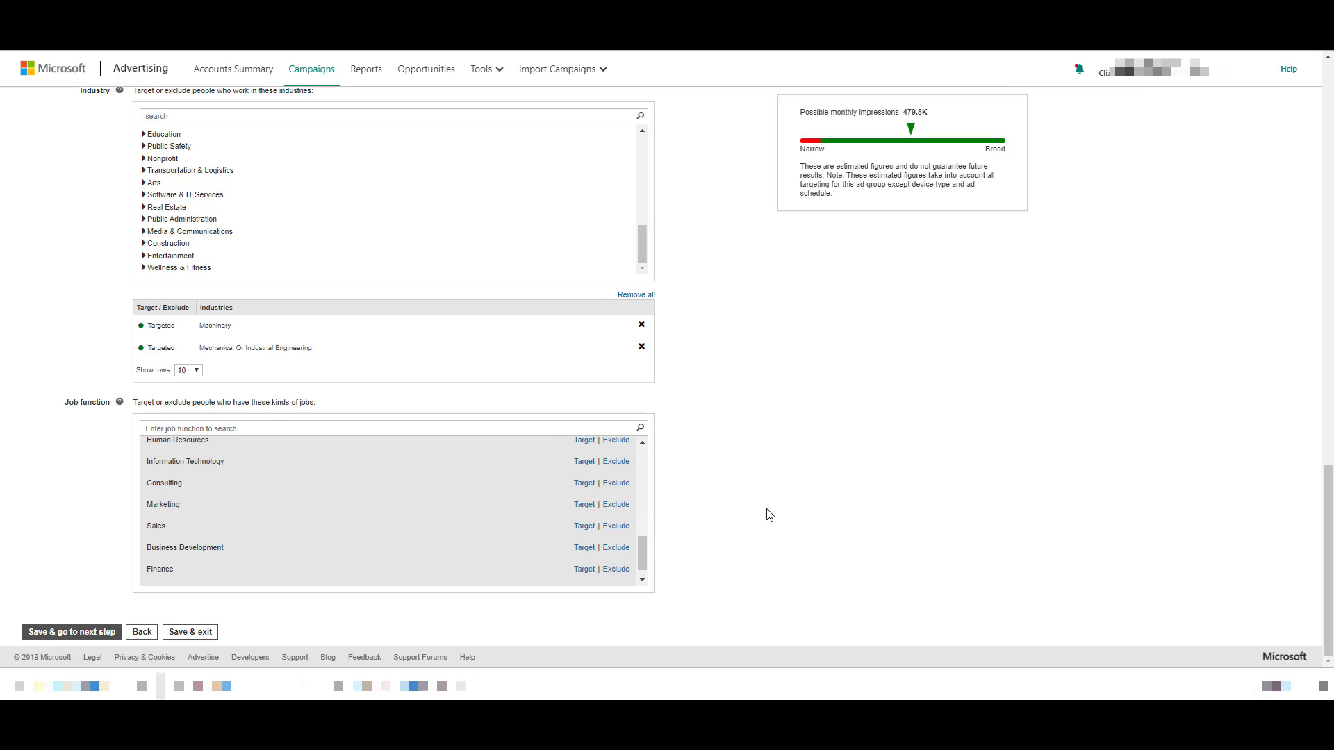
{"action": "left_click", "coordinate": [101, 633]}
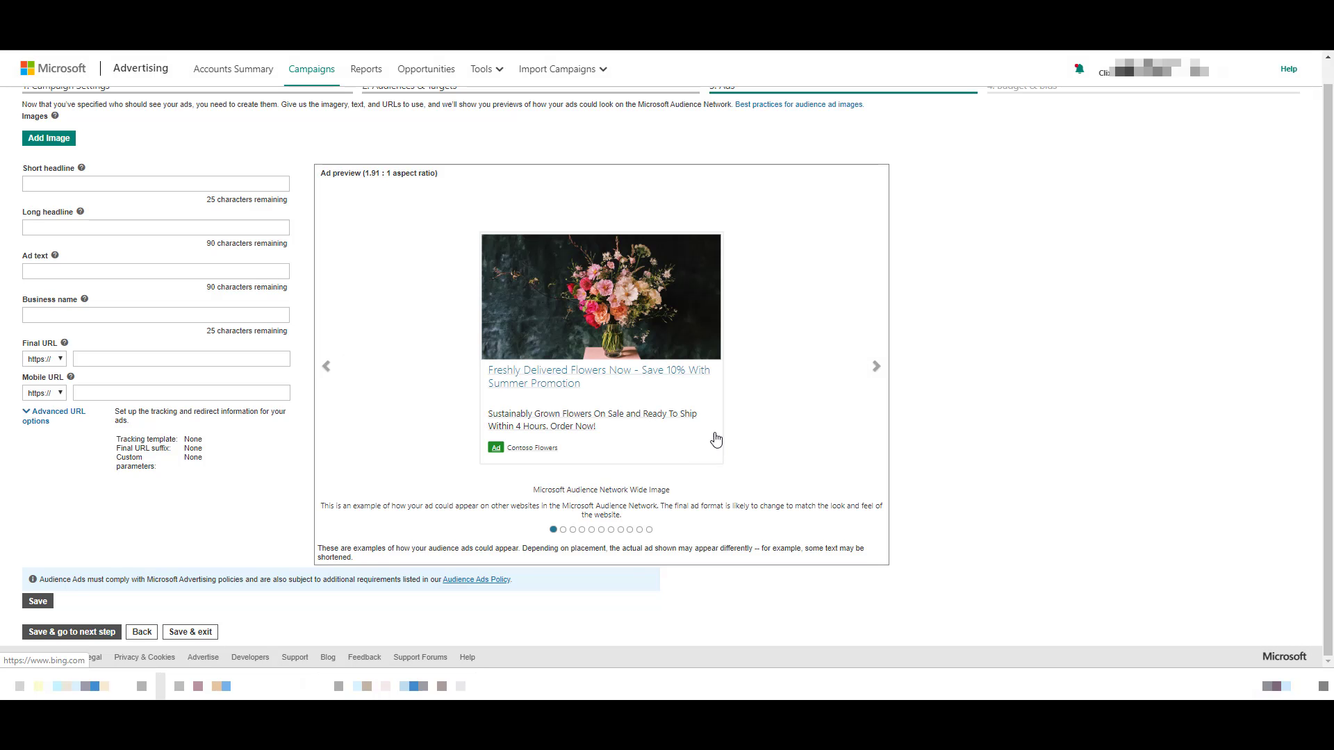
Add cnc machining.jpg as the ad image and preview its 0.93:1 MSN double carousel crop
{"action": "left_click", "coordinate": [39, 140]}
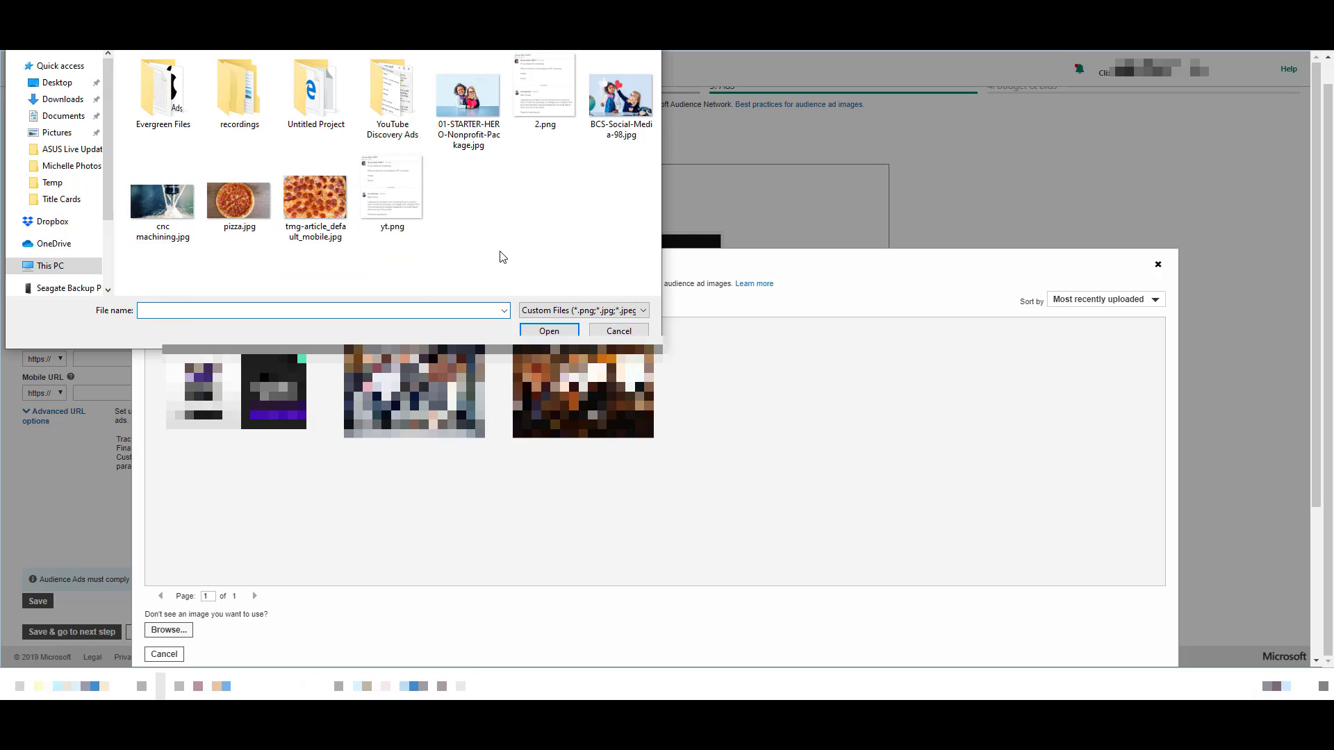
{"action": "double_click", "coordinate": [162, 202]}
{"action": "scroll", "coordinate": [431, 451], "scroll_direction": "up", "scroll_amount": 2}
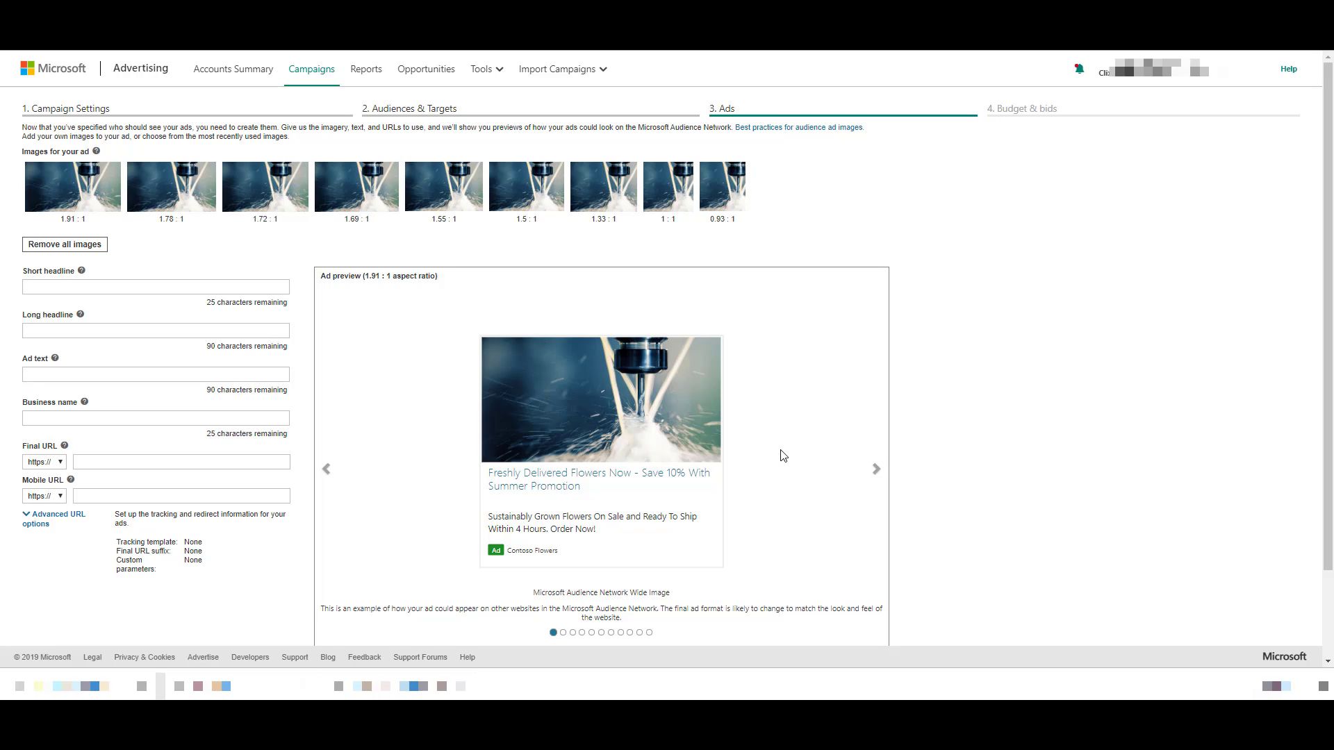
{"action": "left_click", "coordinate": [630, 632]}
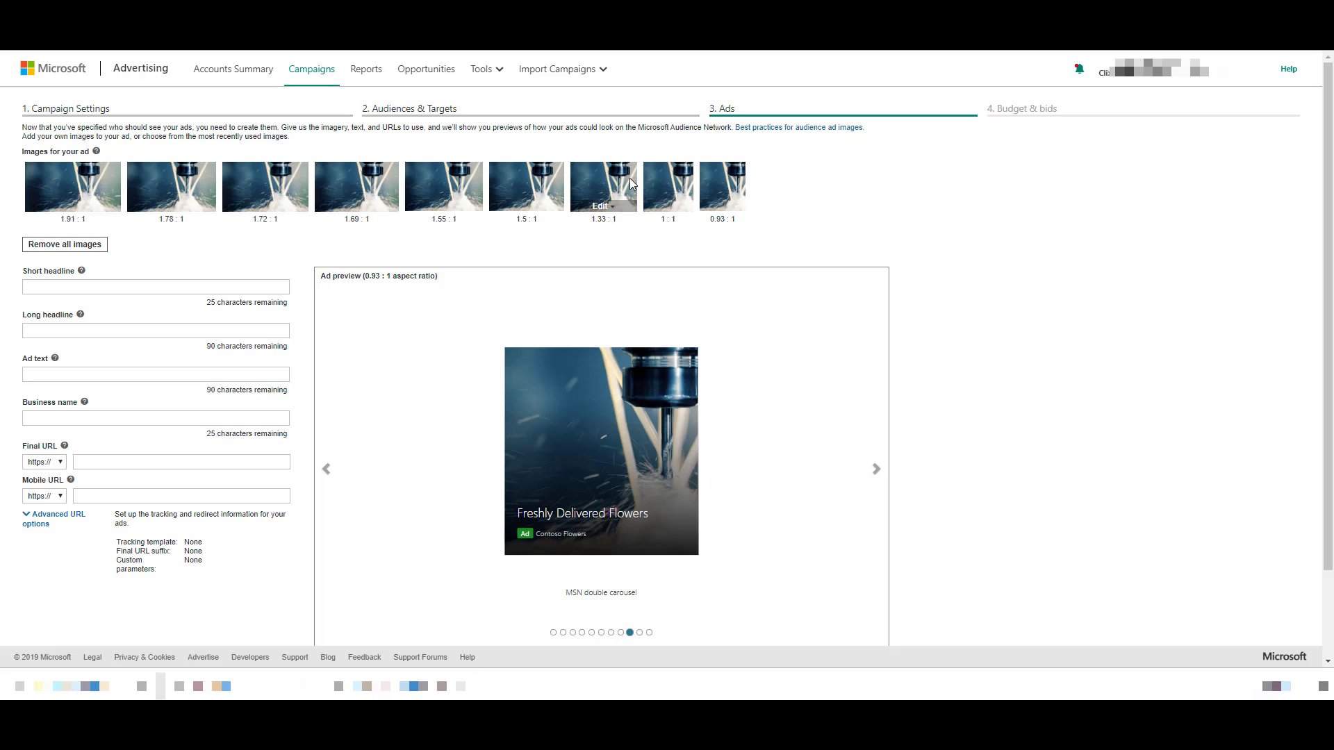
Re-crop the 0.93:1 image by shifting the crop box right onto the drill bit, and save
{"action": "left_click", "coordinate": [722, 206]}
{"action": "left_click", "coordinate": [722, 222]}
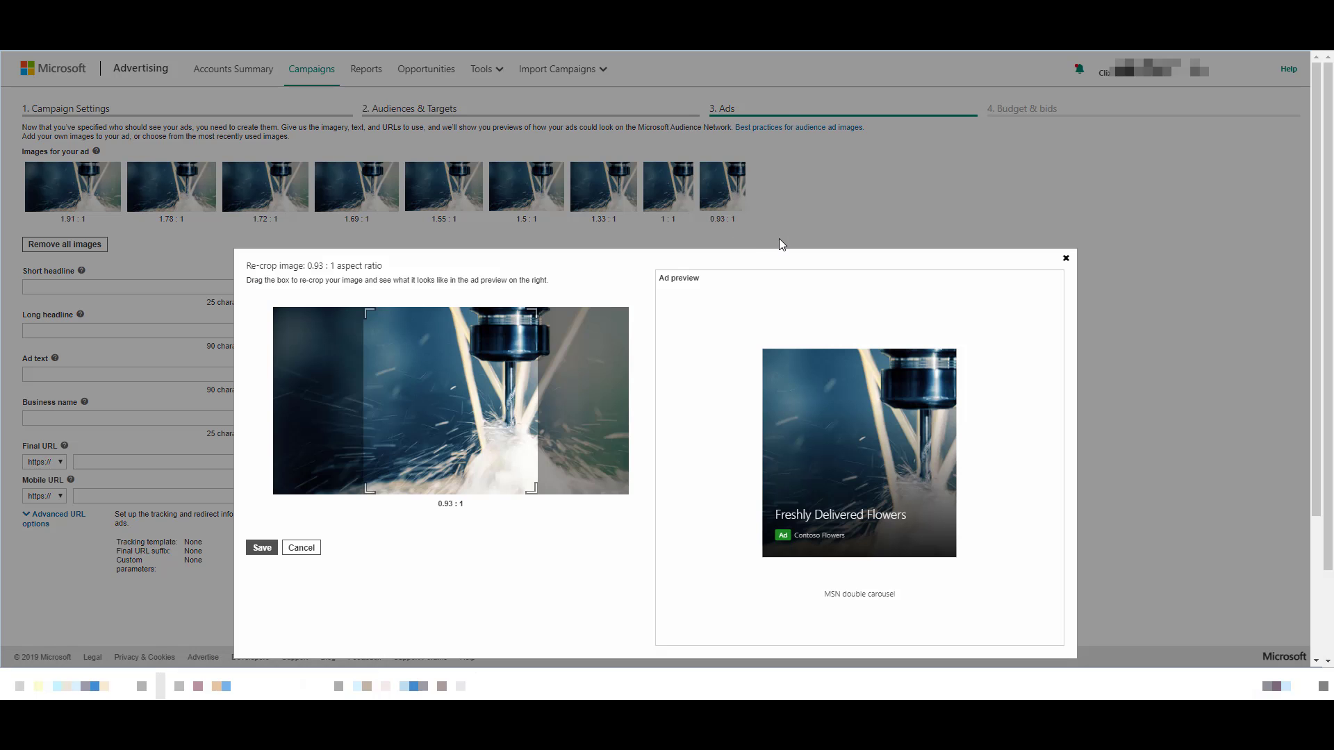
{"action": "left_click_drag", "start_coordinate": [464, 405], "coordinate": [516, 419]}
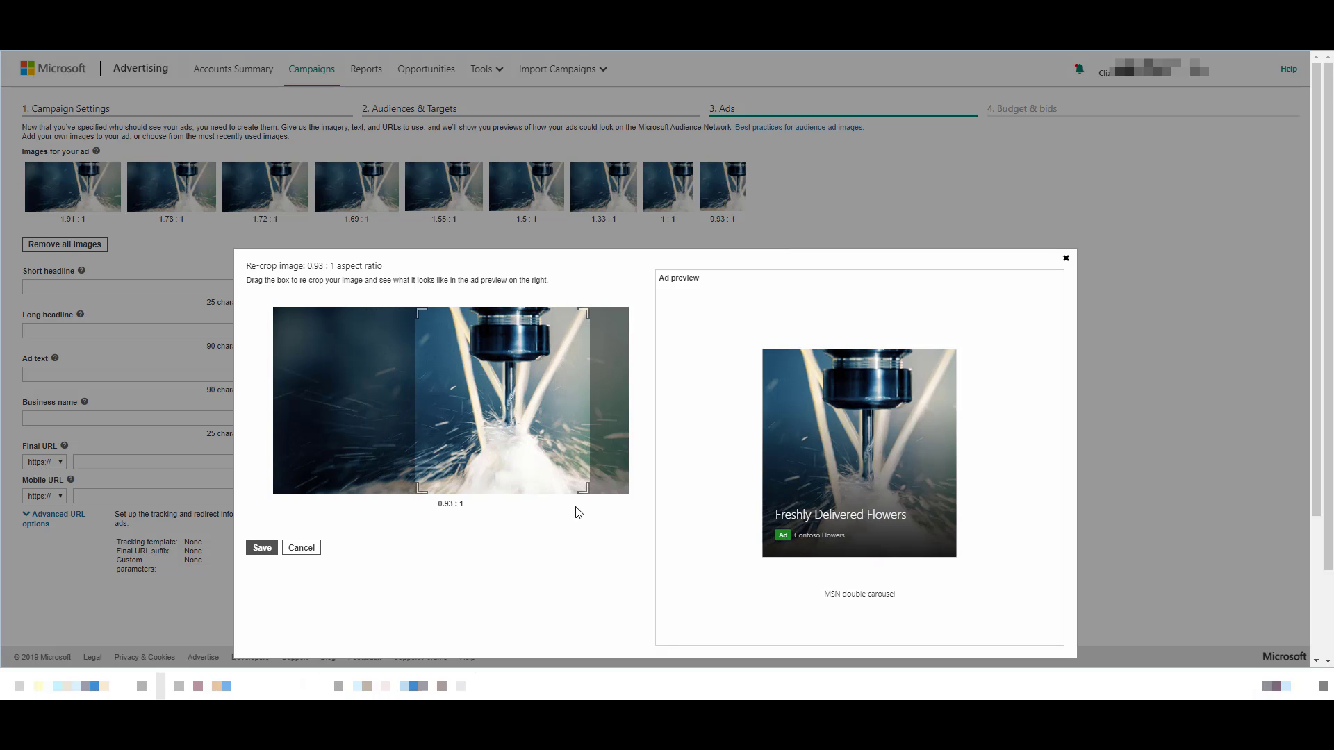
{"action": "left_click", "coordinate": [261, 547]}
{"action": "left_click", "coordinate": [666, 206]}
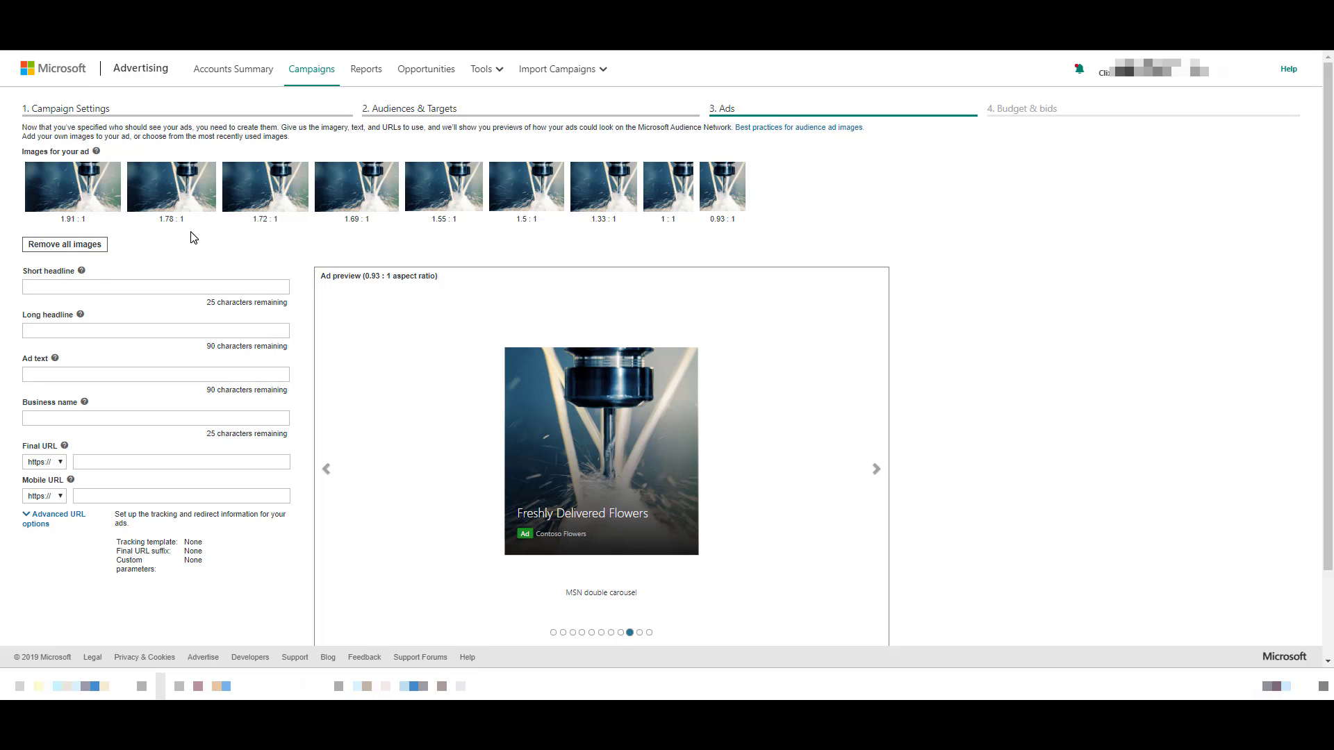
Enter short headline 'Short headline1', long headline 'A much longer headline' and the ad text
{"action": "left_click", "coordinate": [101, 286]}
{"action": "type", "text": "Short headline1"}
{"action": "left_click", "coordinate": [154, 332]}
{"action": "type", "text": "A much longer headline"}
{"action": "left_click", "coordinate": [135, 376]}
{"action": "type", "text": "90 characters of ad text "}
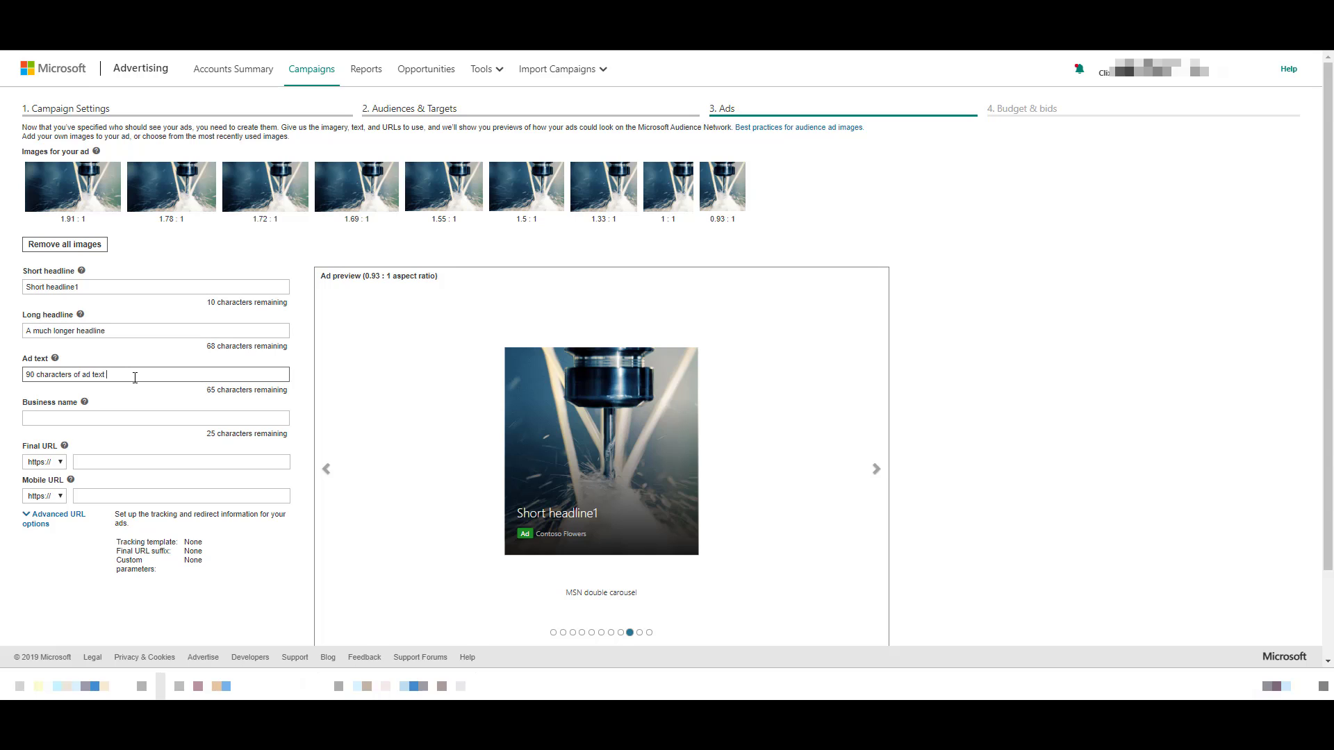
{"action": "type", "text": "calling out value messages and benefits"}
Fill in business name 'BusinessName' and final URL 'website.com'
{"action": "key", "text": "Tab"}
{"action": "type", "text": "BusinessName"}
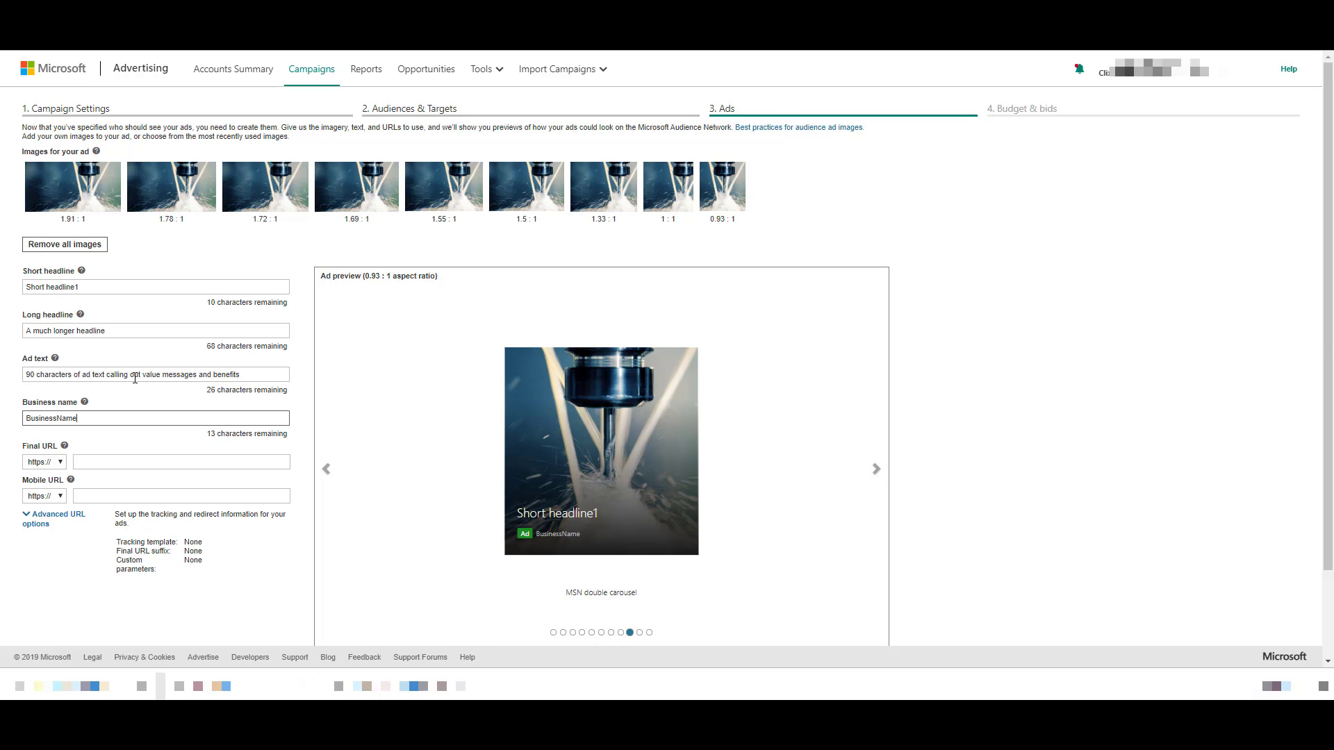
{"action": "left_click", "coordinate": [132, 464]}
{"action": "type", "text": "websi"}
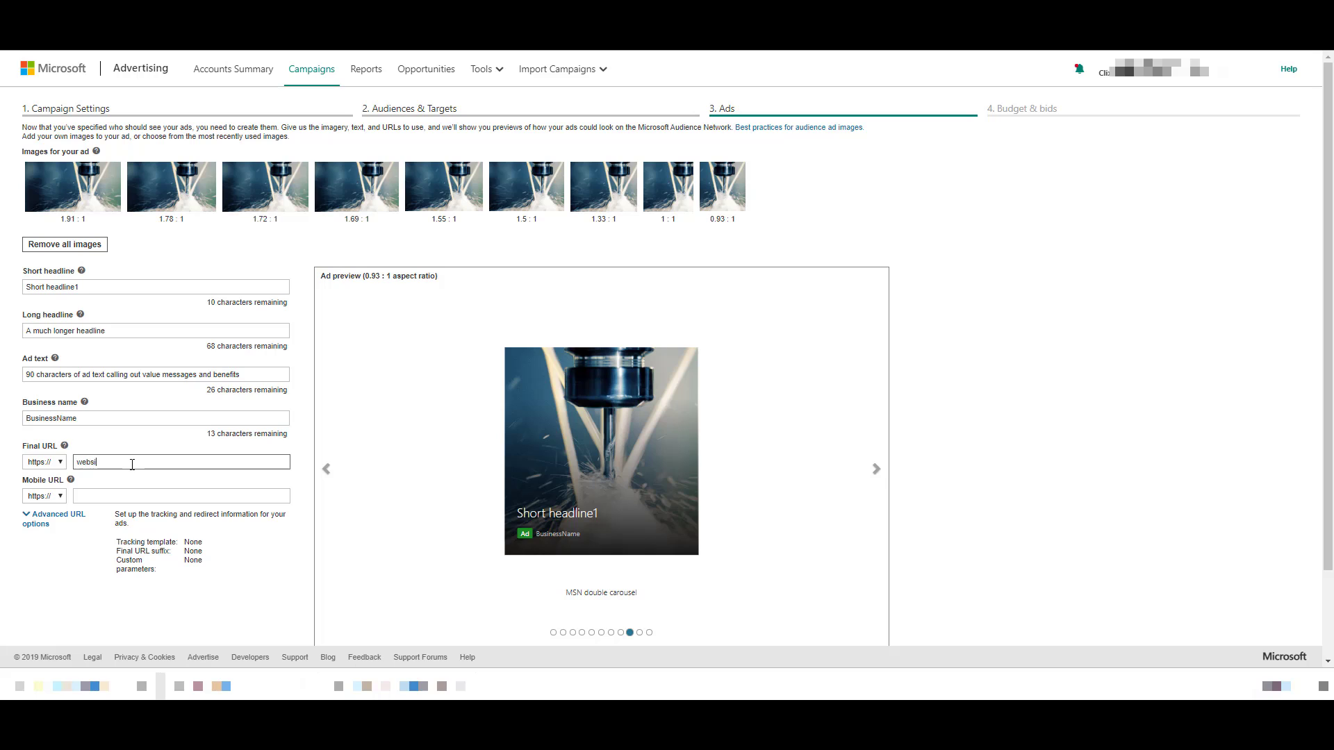
{"action": "type", "text": "te.com"}
{"action": "scroll", "coordinate": [1005, 303], "scroll_direction": "down", "scroll_amount": 1}
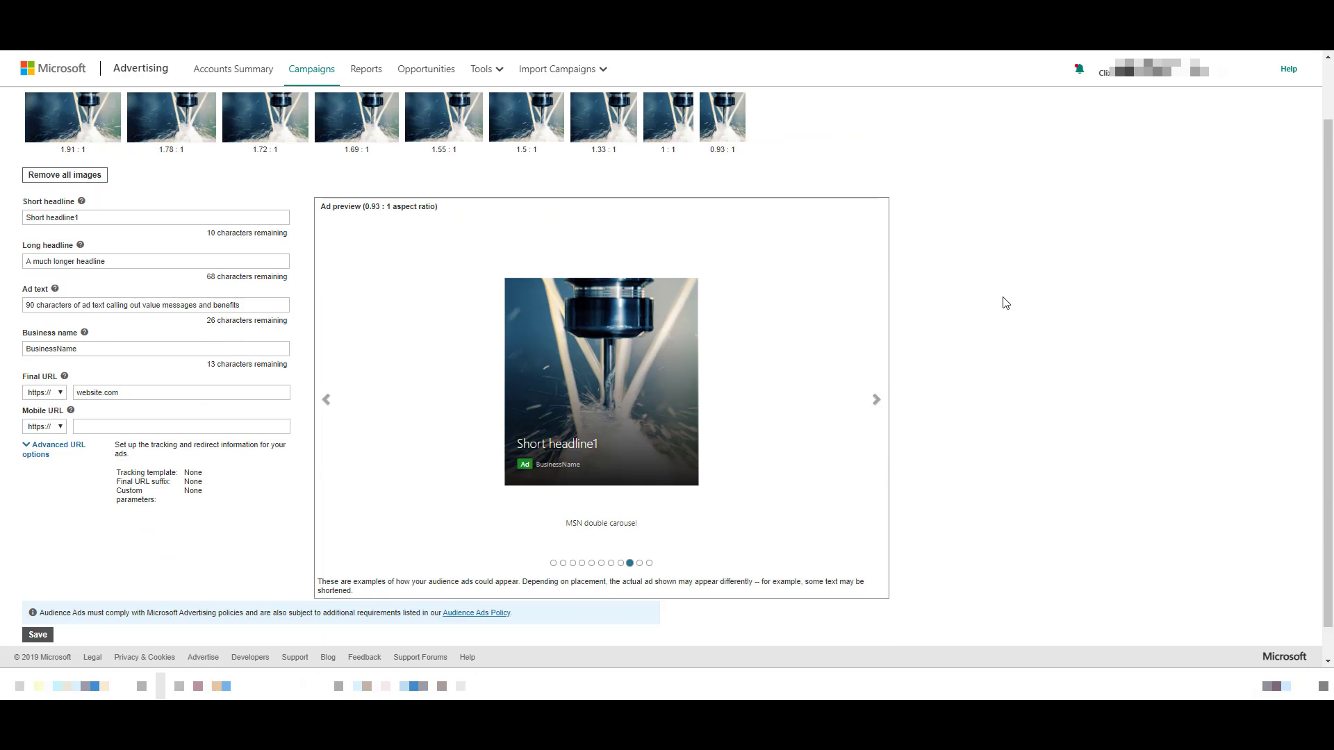
Preview the ad in the 1.91:1 wide, Edge carousel, 1:1 square and Web desktop Outlook layouts
{"action": "left_click", "coordinate": [553, 564]}
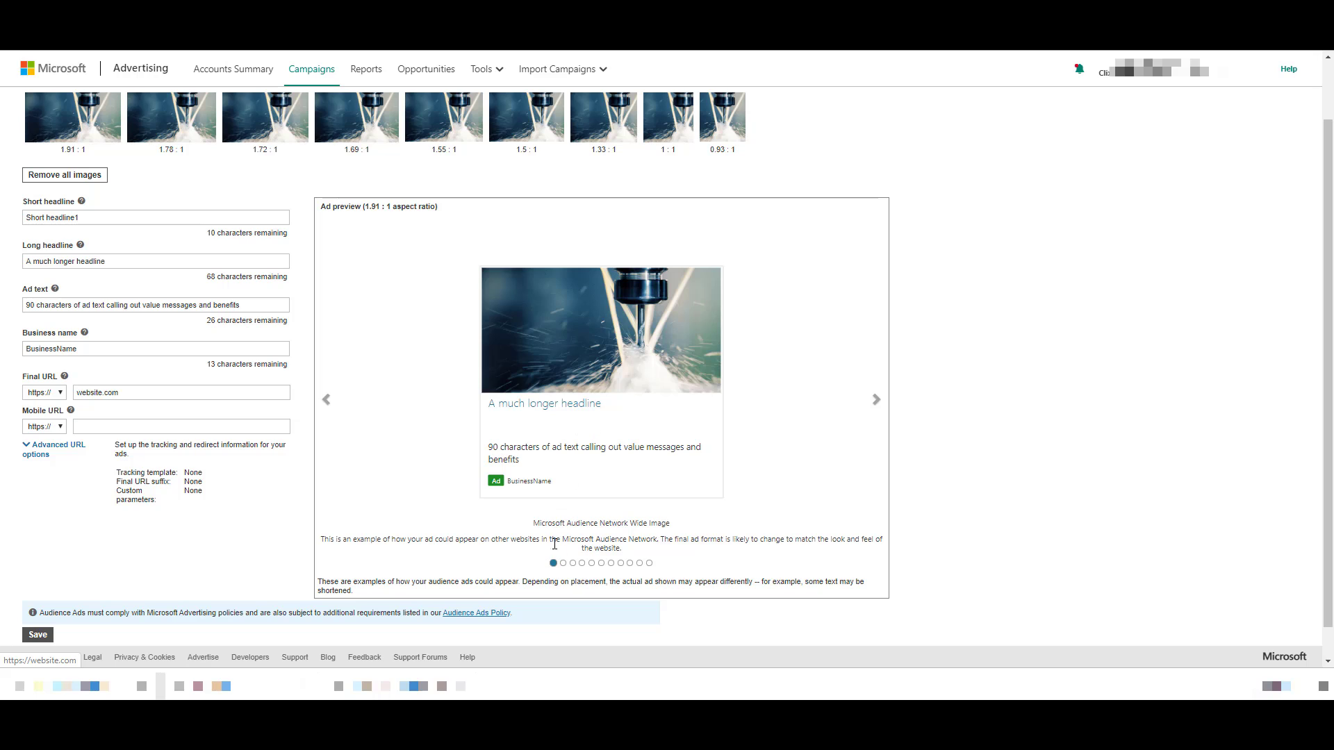
{"action": "left_click", "coordinate": [573, 563]}
{"action": "left_click", "coordinate": [582, 564]}
{"action": "left_click", "coordinate": [620, 563]}
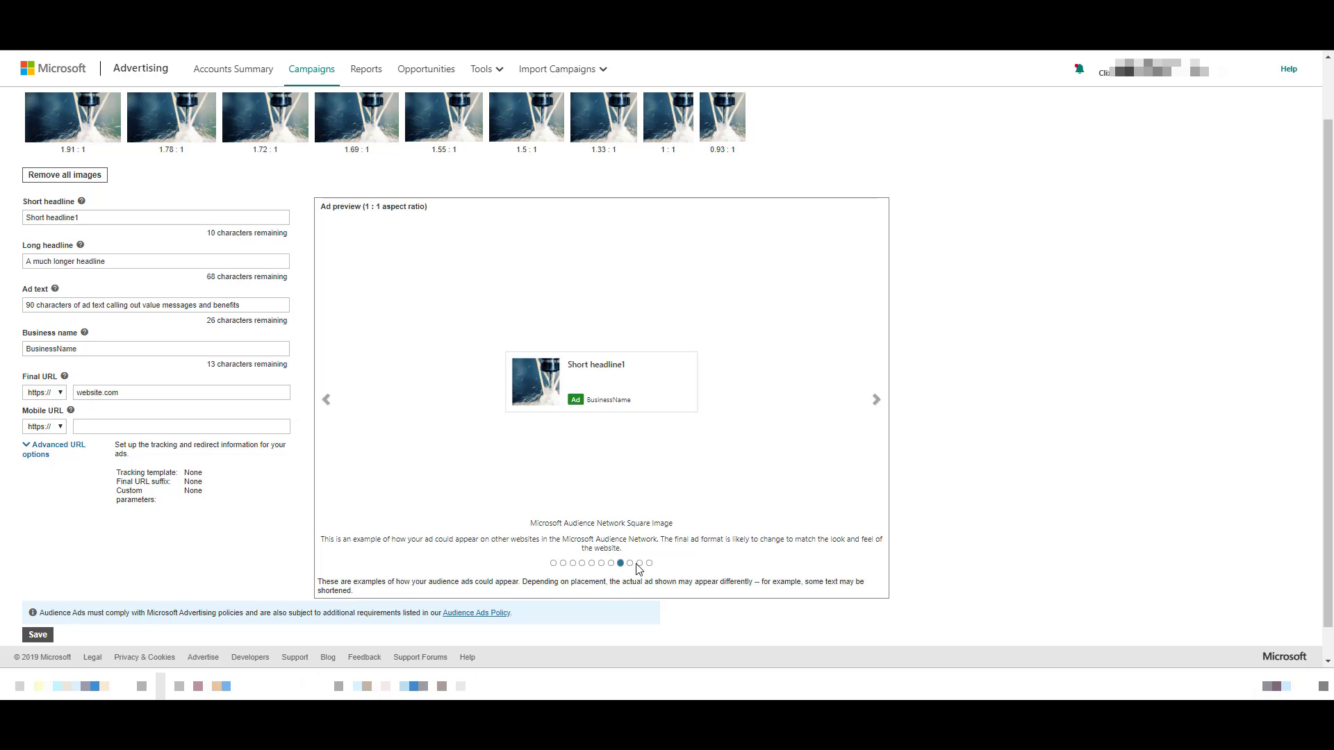
{"action": "left_click", "coordinate": [640, 563]}
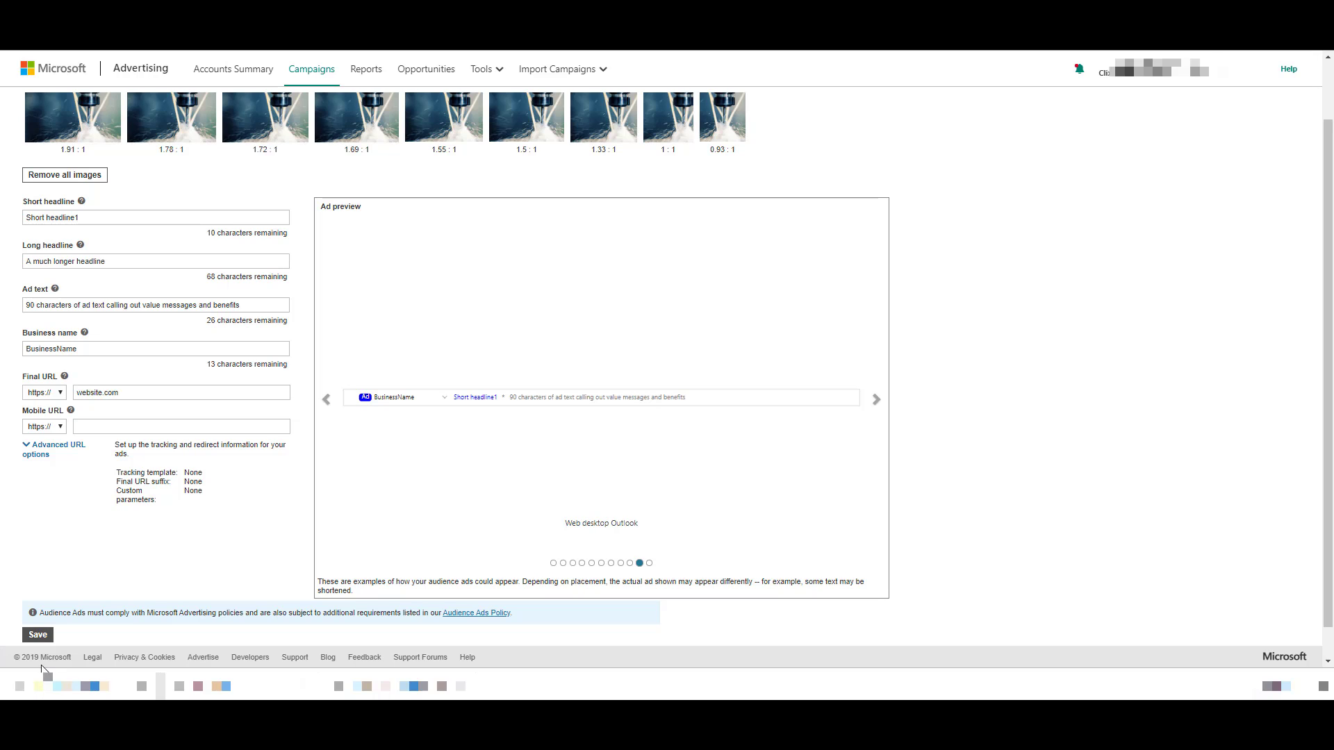
Save the audience ad, then save and exit to the CNC Machining campaign's ad groups
{"action": "left_click", "coordinate": [37, 634]}
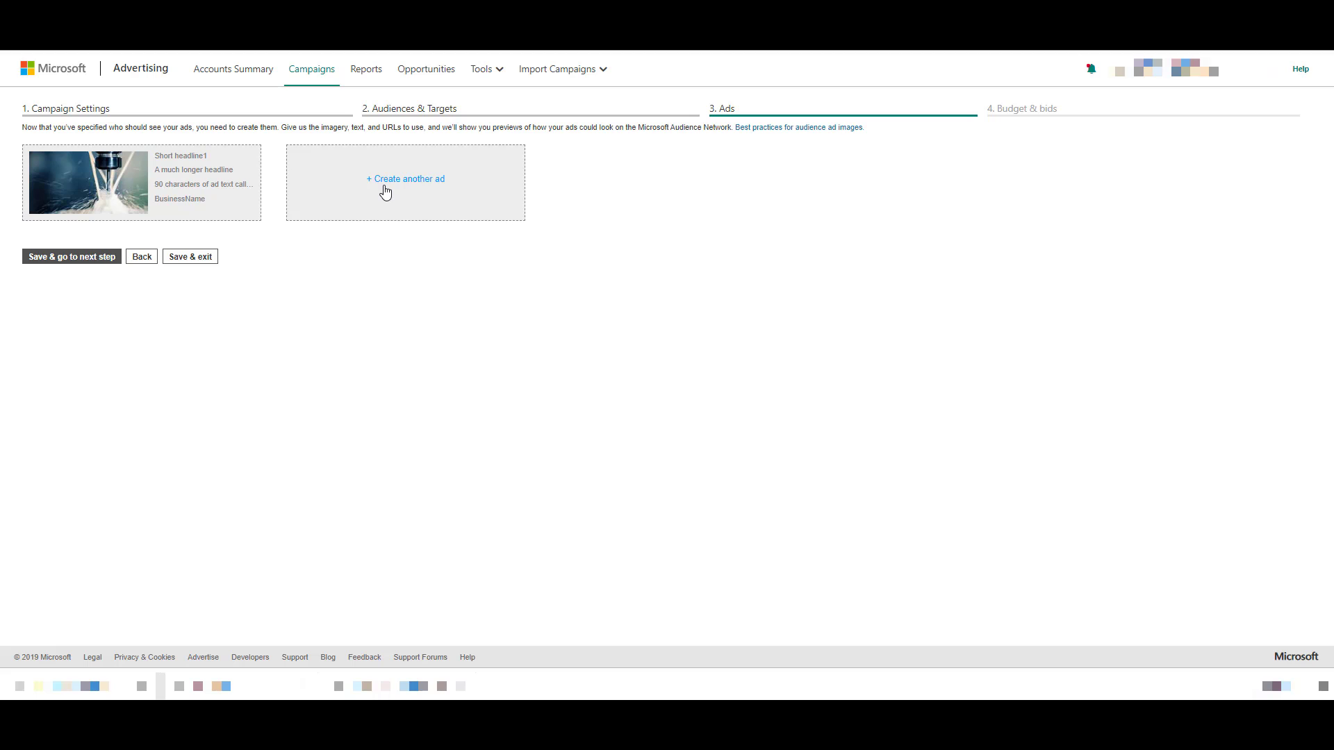
{"action": "left_click", "coordinate": [210, 265]}
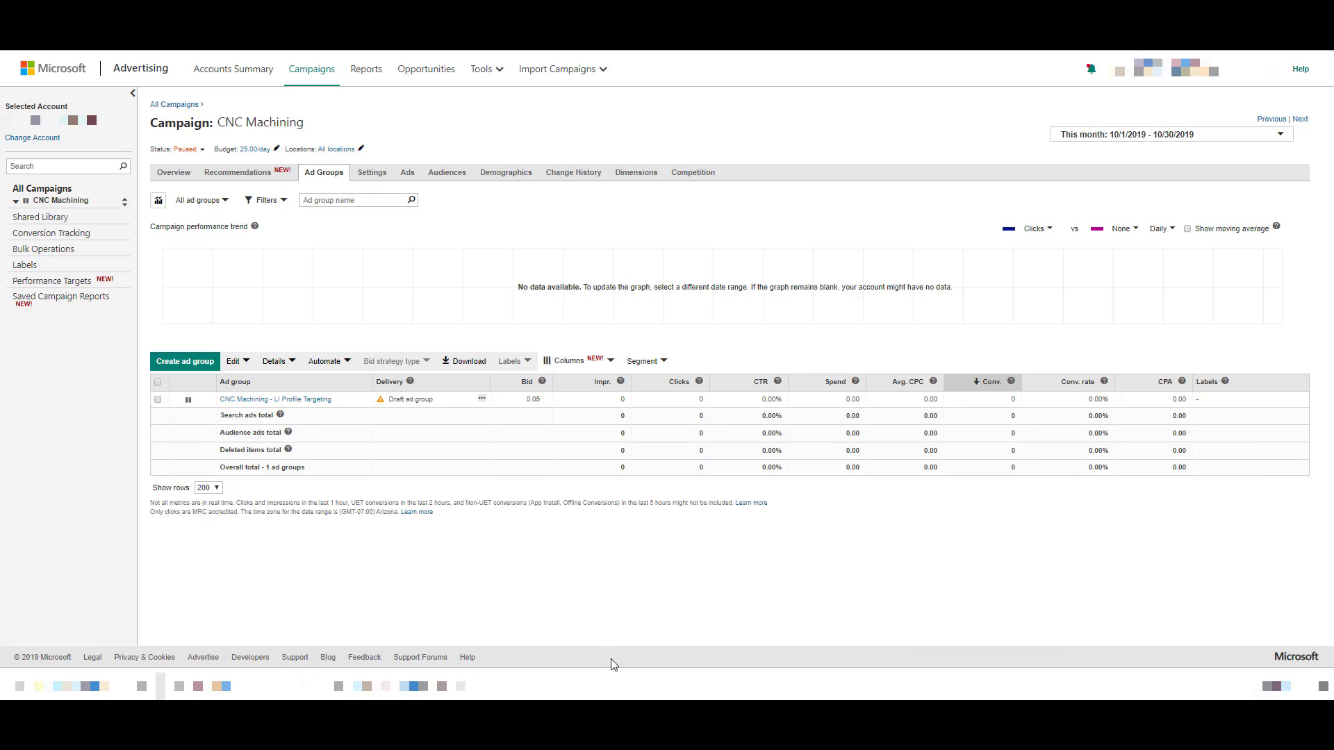
Launch the Audience Network Planner from the Tools menu to see Canada and United States estimates
{"action": "left_click", "coordinate": [483, 68]}
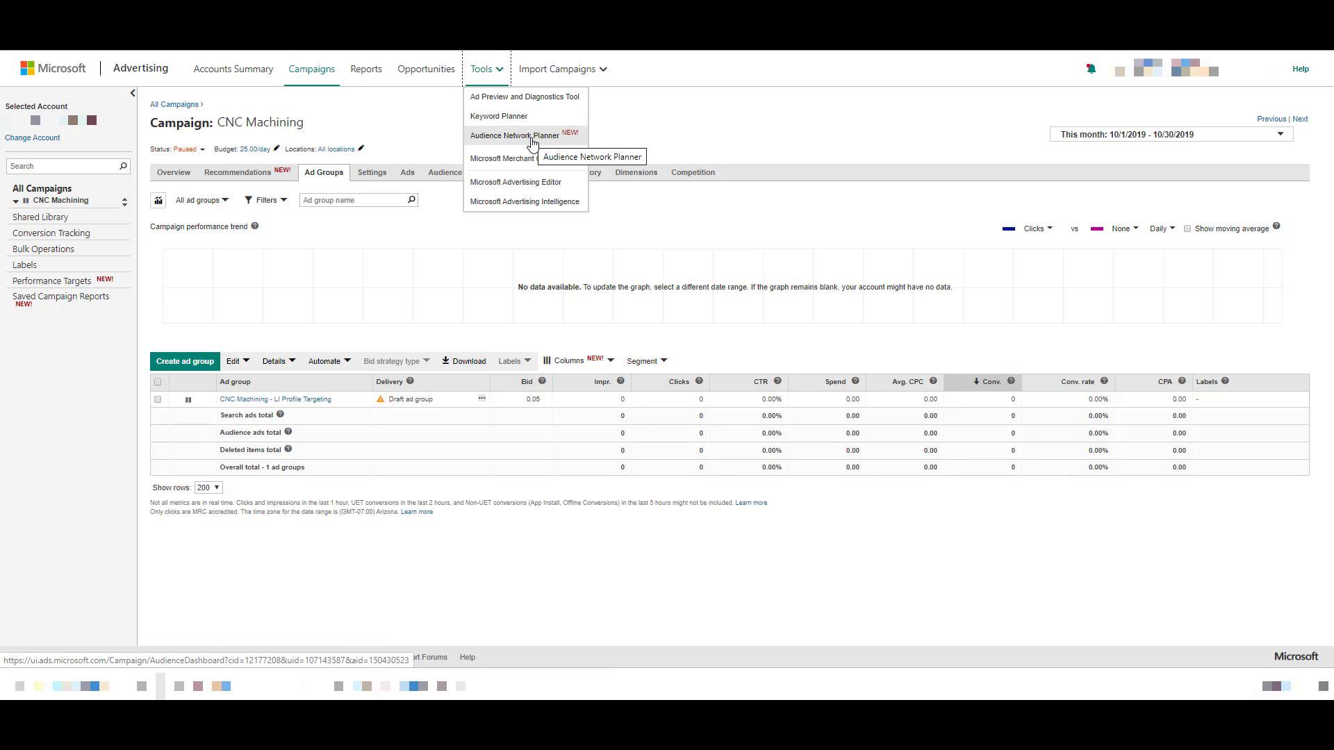
{"action": "left_click", "coordinate": [532, 141]}
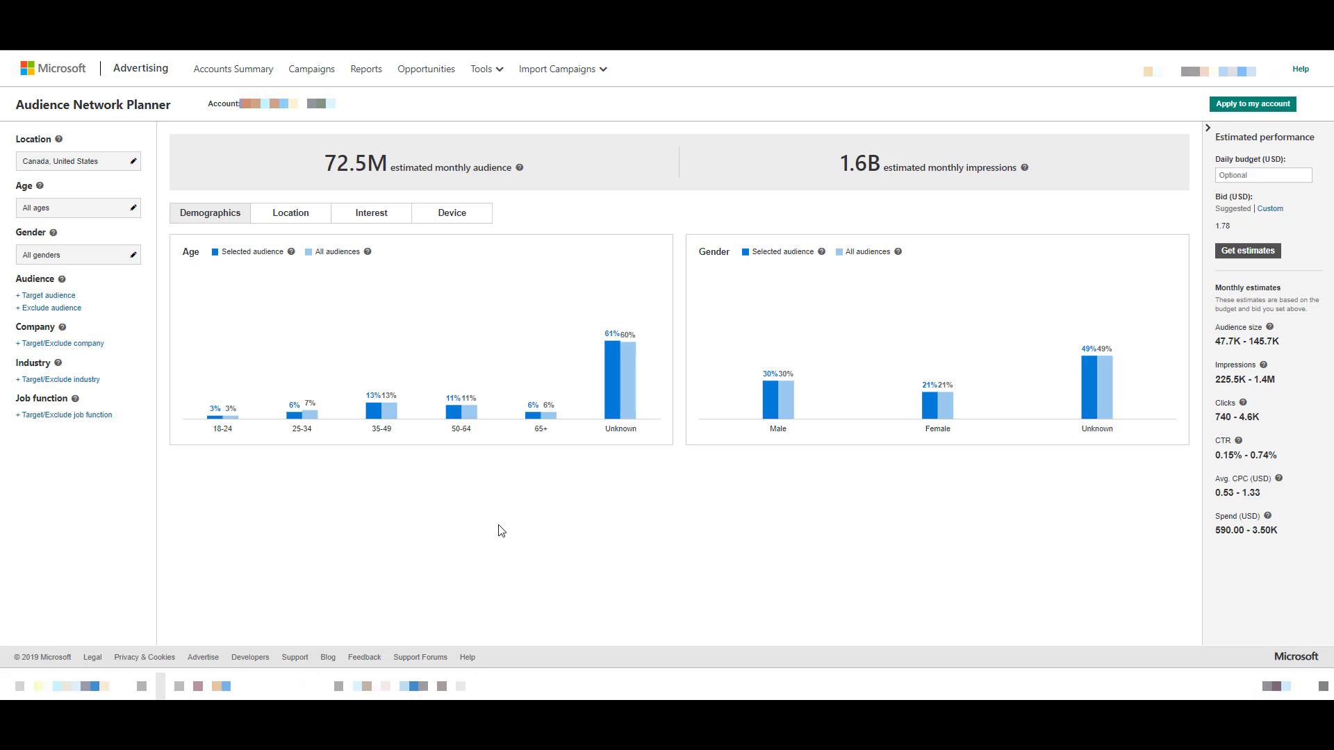
Target the Metals in-market audience from Business & Industrial and save the selection
{"action": "left_click", "coordinate": [97, 295]}
{"action": "left_click", "coordinate": [147, 329]}
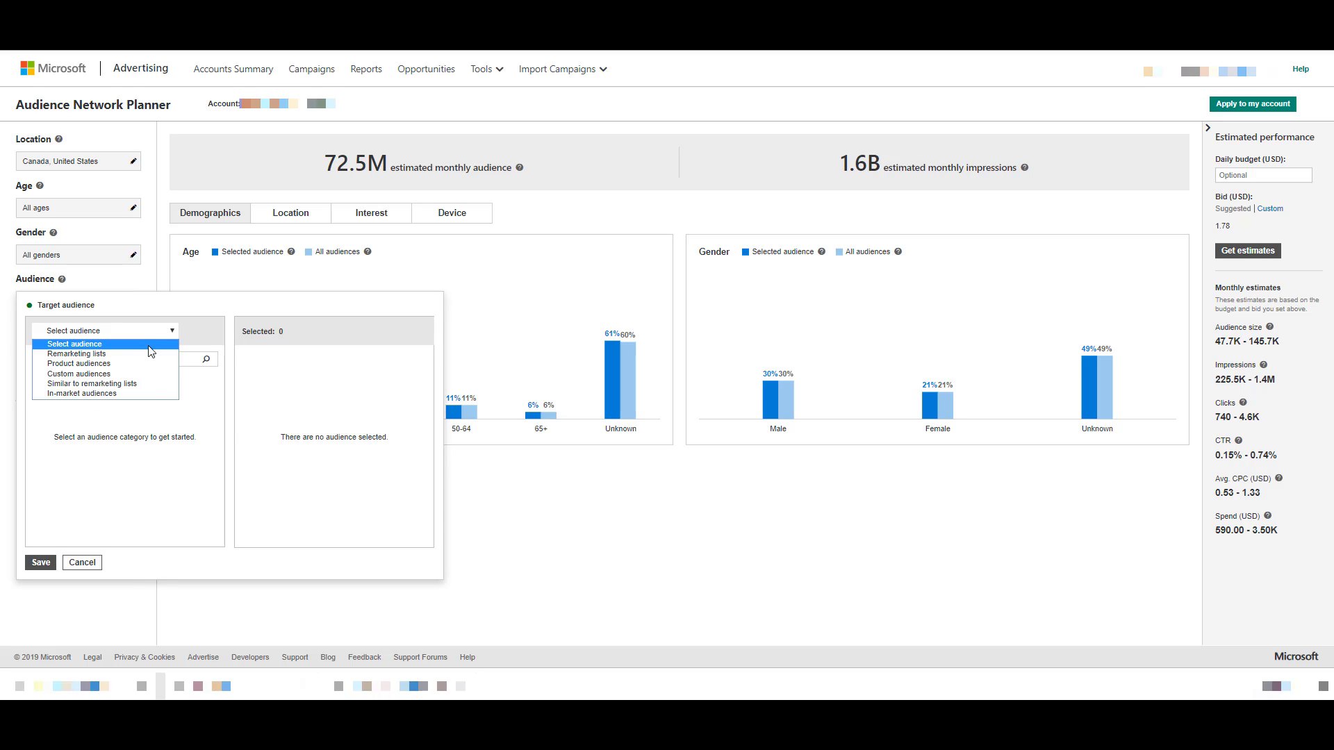
{"action": "left_click", "coordinate": [146, 394]}
{"action": "scroll", "coordinate": [145, 445], "scroll_direction": "down", "scroll_amount": 4}
{"action": "left_click", "coordinate": [80, 470]}
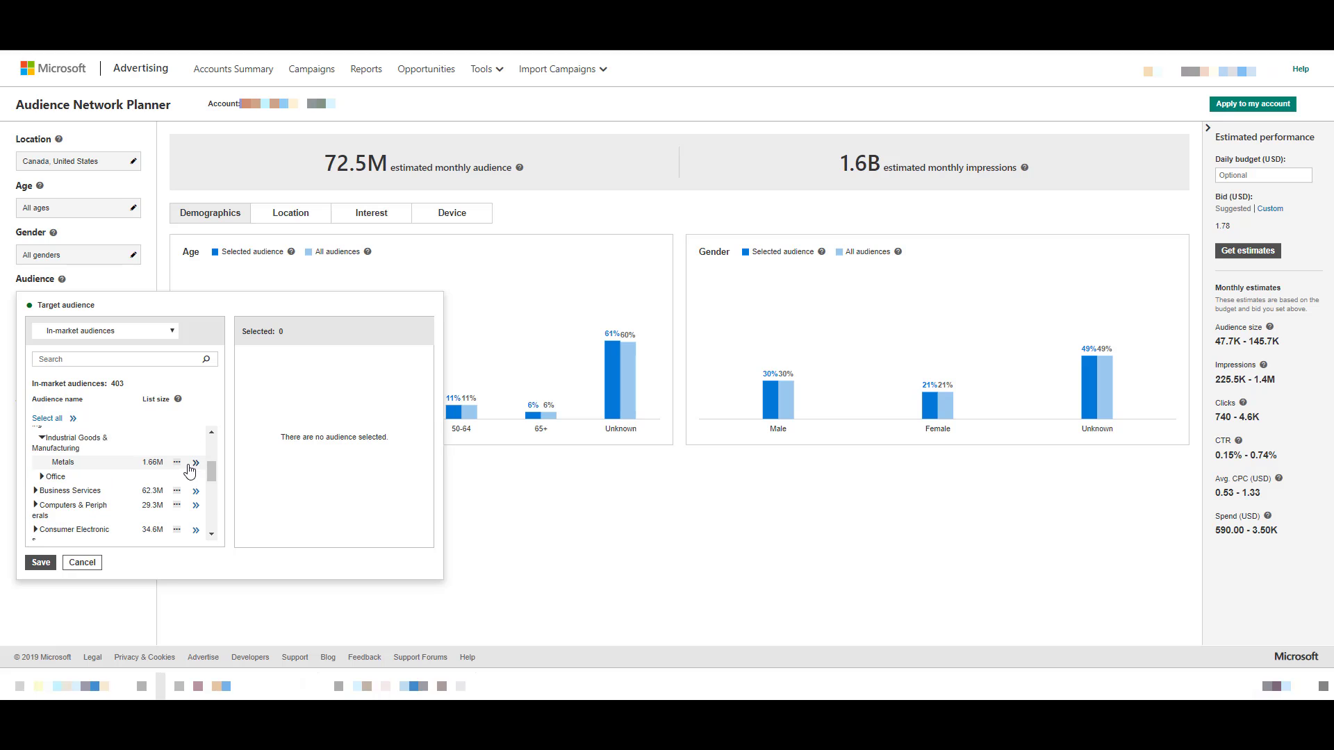
{"action": "left_click", "coordinate": [196, 463]}
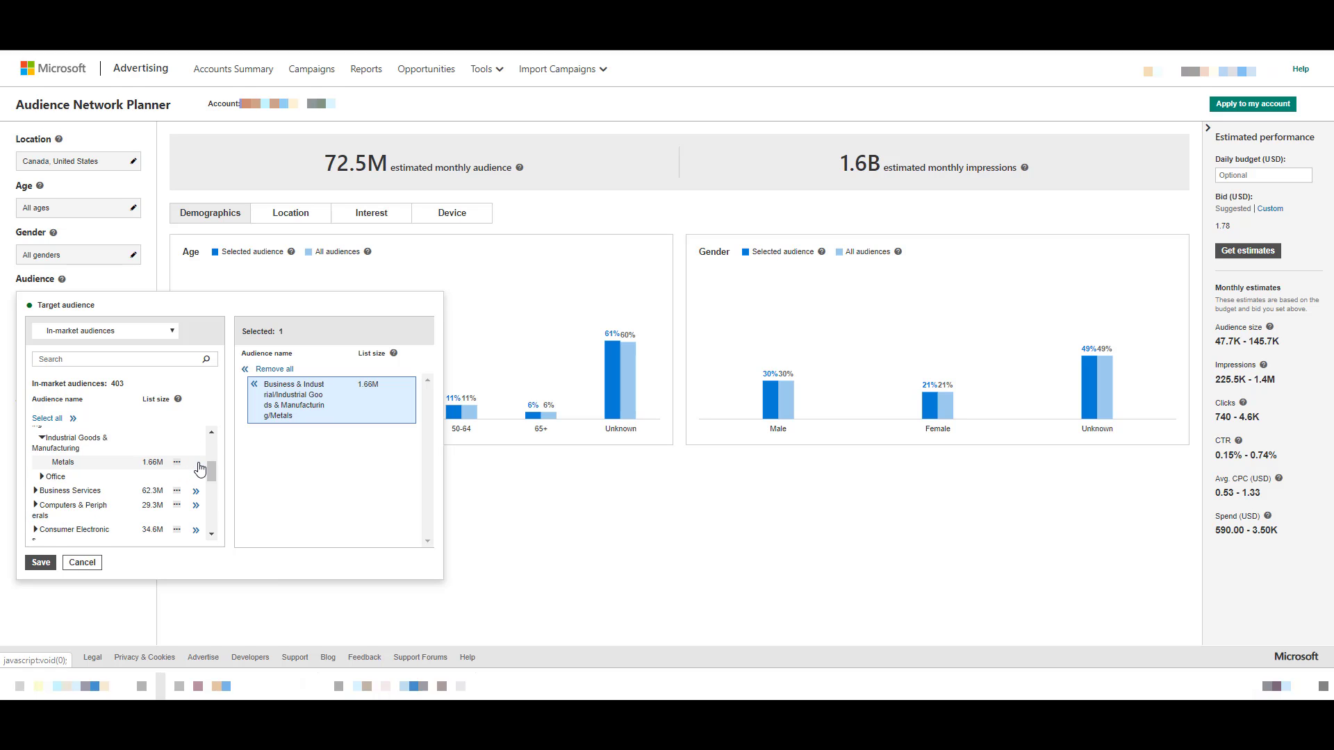
{"action": "left_click", "coordinate": [41, 563]}
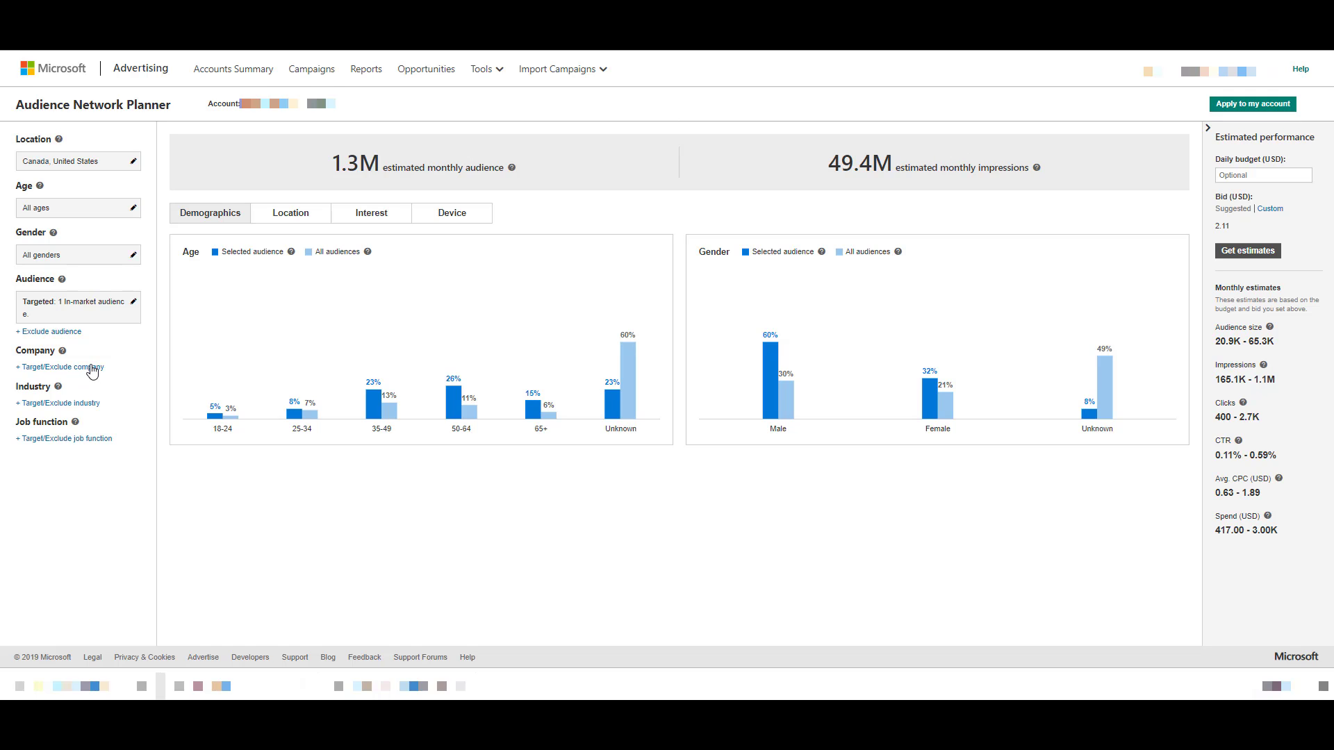
Target the Aviation & Aerospace, Railroad Manufacture, Paper & Forest Products and Automotive manufacturing industries
{"action": "left_click", "coordinate": [67, 407]}
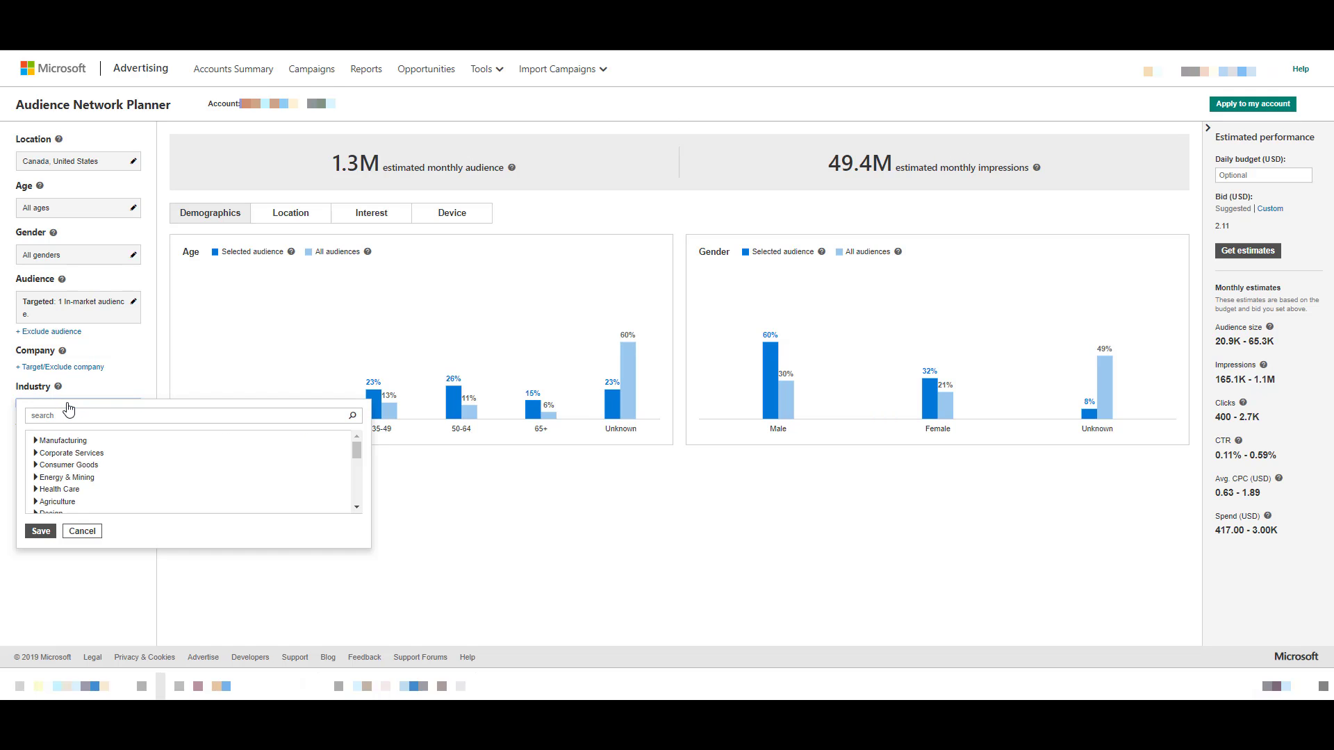
{"action": "left_click", "coordinate": [35, 441]}
{"action": "left_click", "coordinate": [299, 453]}
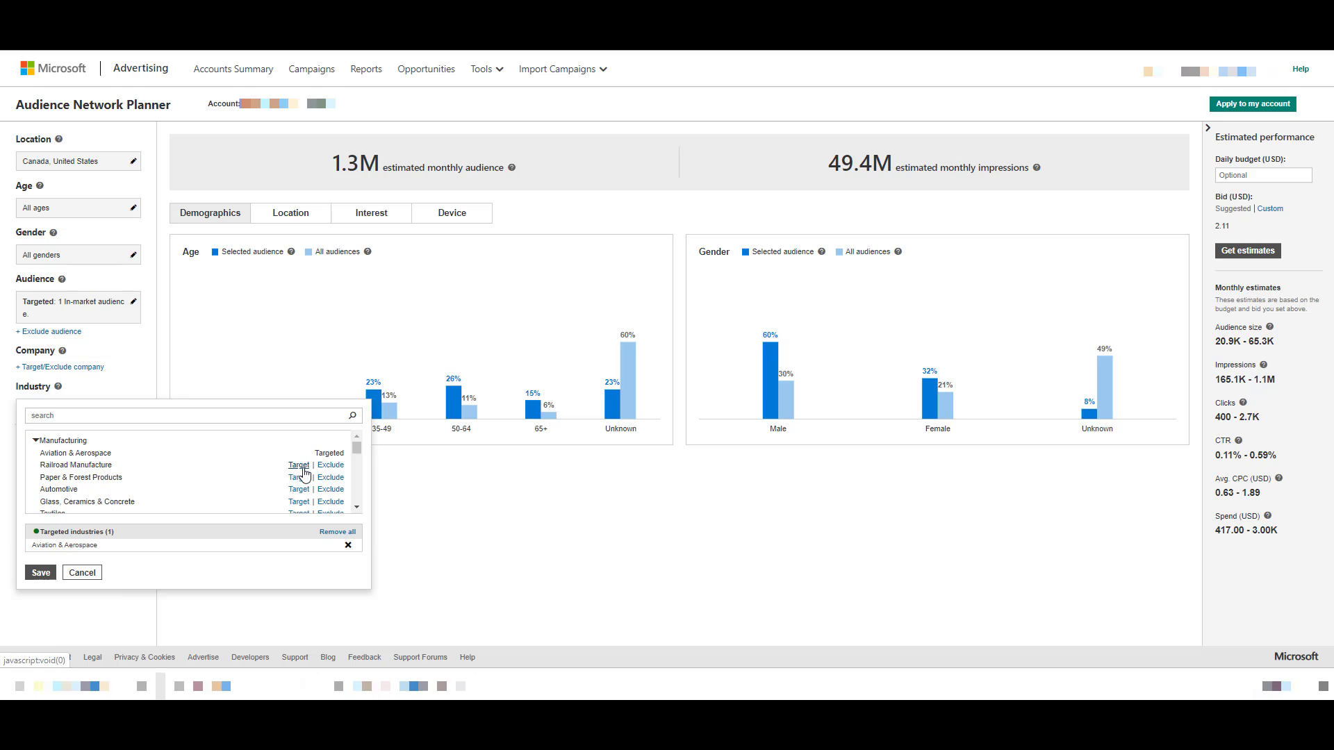
{"action": "left_click", "coordinate": [299, 465]}
{"action": "left_click", "coordinate": [298, 477]}
{"action": "left_click", "coordinate": [299, 489]}
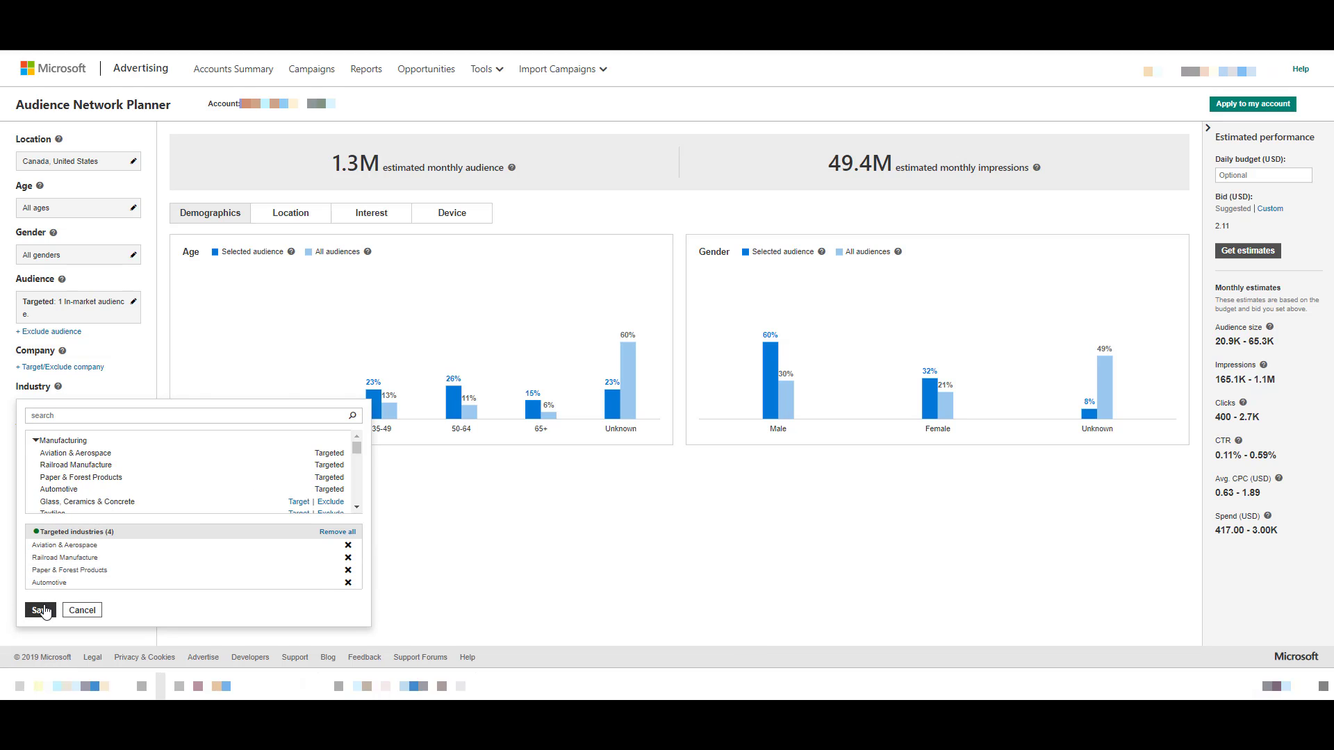
{"action": "left_click", "coordinate": [40, 609]}
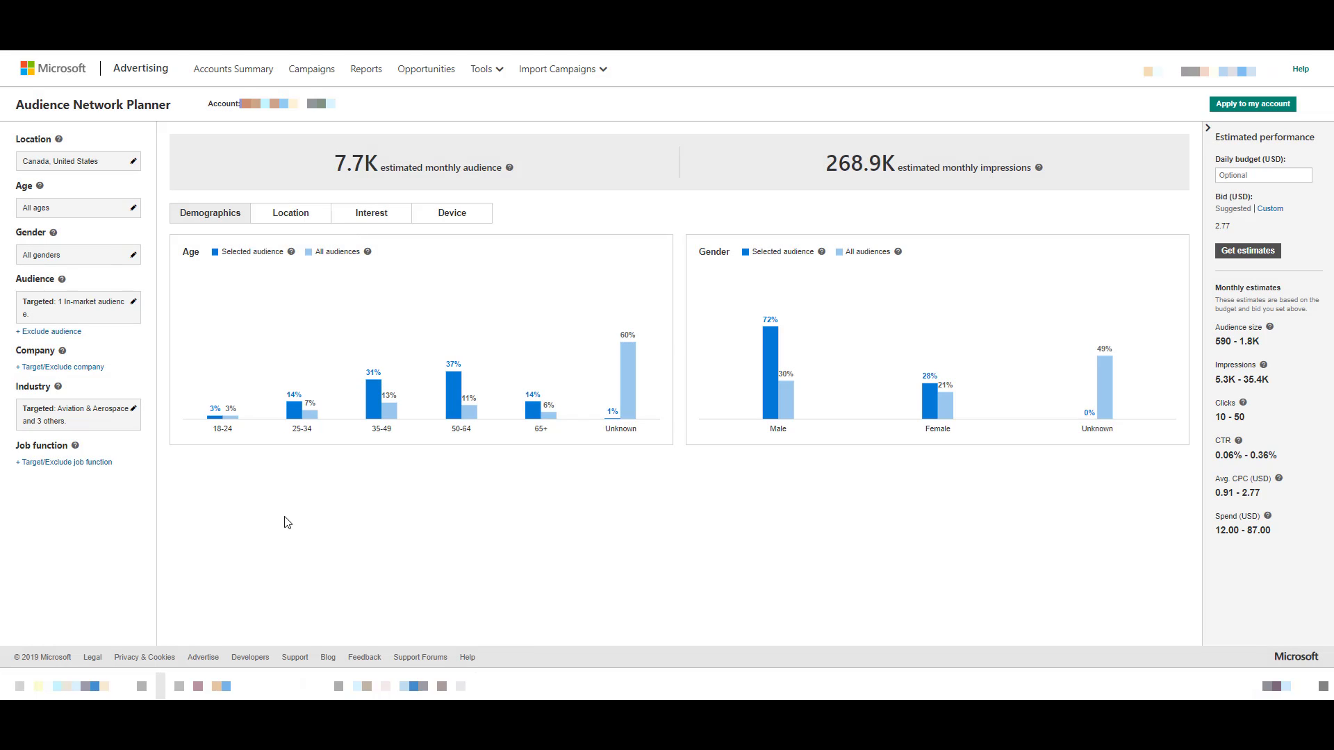
Target the Engineering job function and save it
{"action": "left_click", "coordinate": [97, 462]}
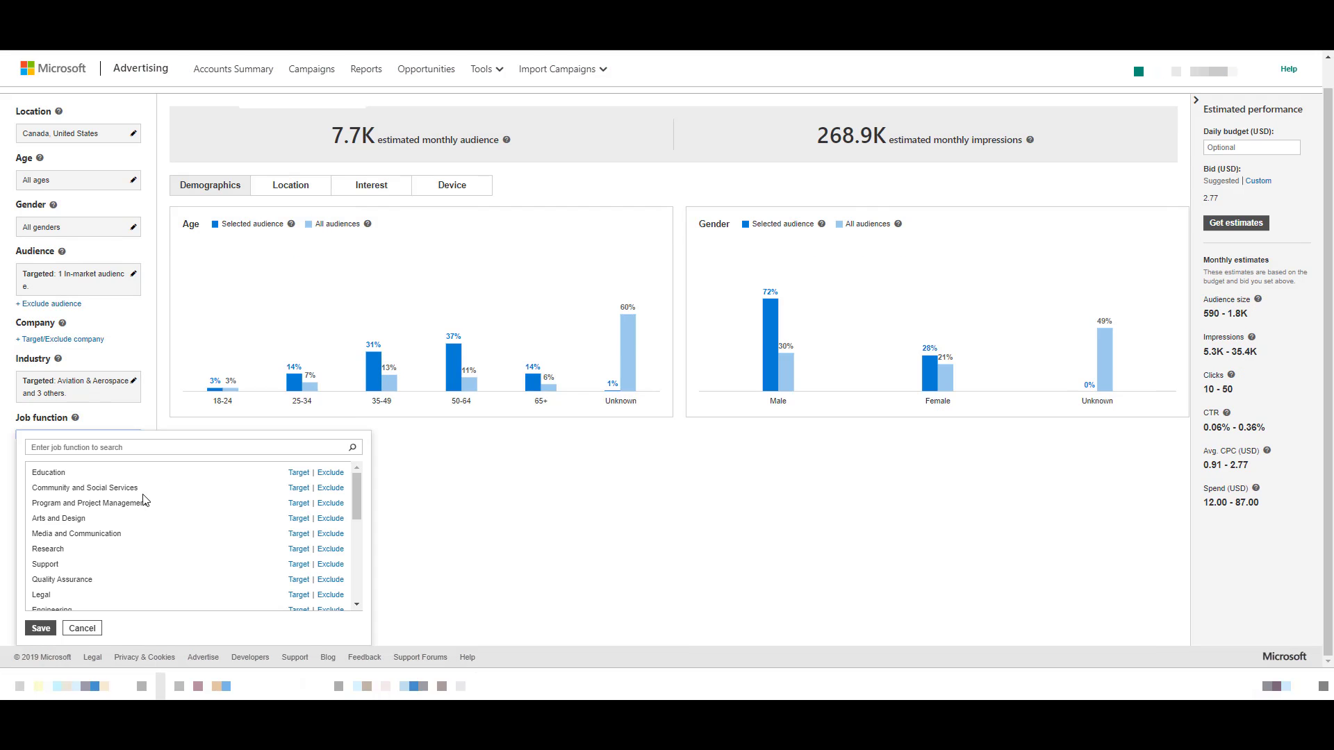
{"action": "scroll", "coordinate": [299, 563], "scroll_direction": "down", "scroll_amount": 1}
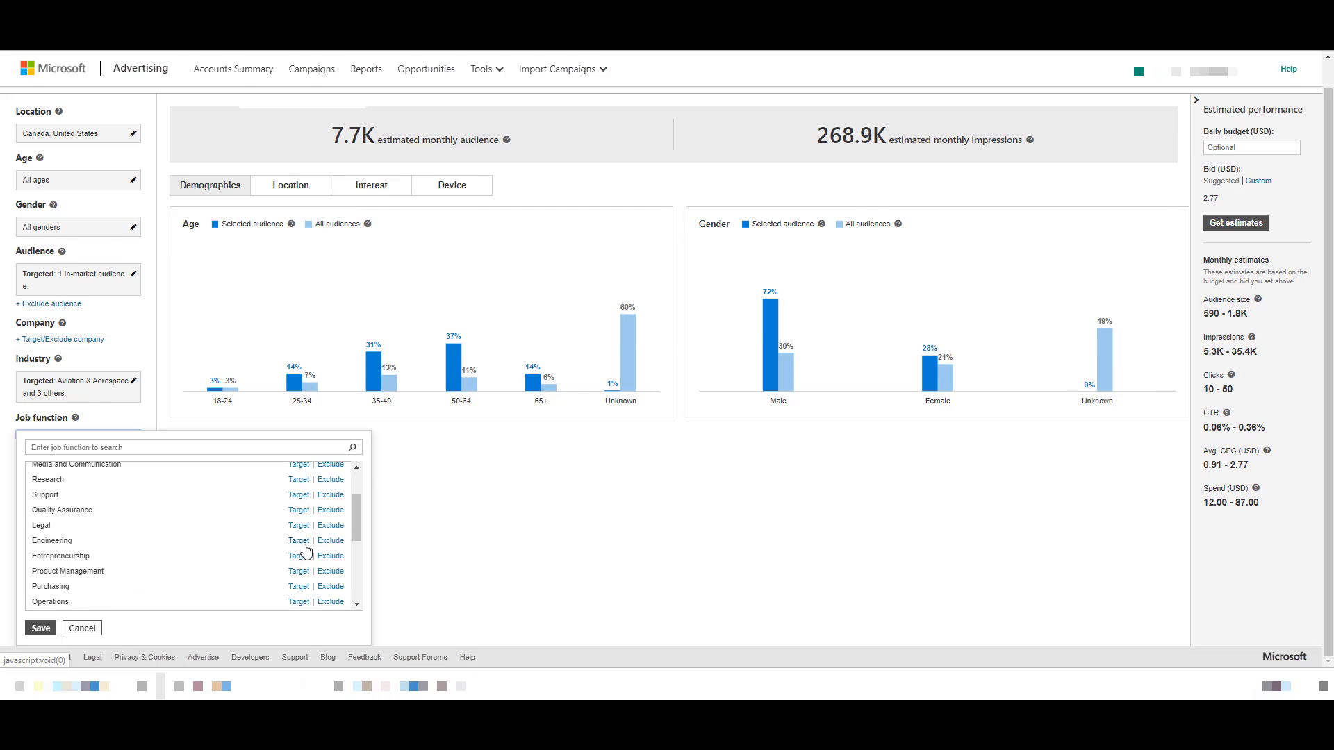
{"action": "left_click", "coordinate": [299, 541]}
{"action": "scroll", "coordinate": [28, 625], "scroll_direction": "down", "scroll_amount": 1}
{"action": "left_click", "coordinate": [40, 629]}
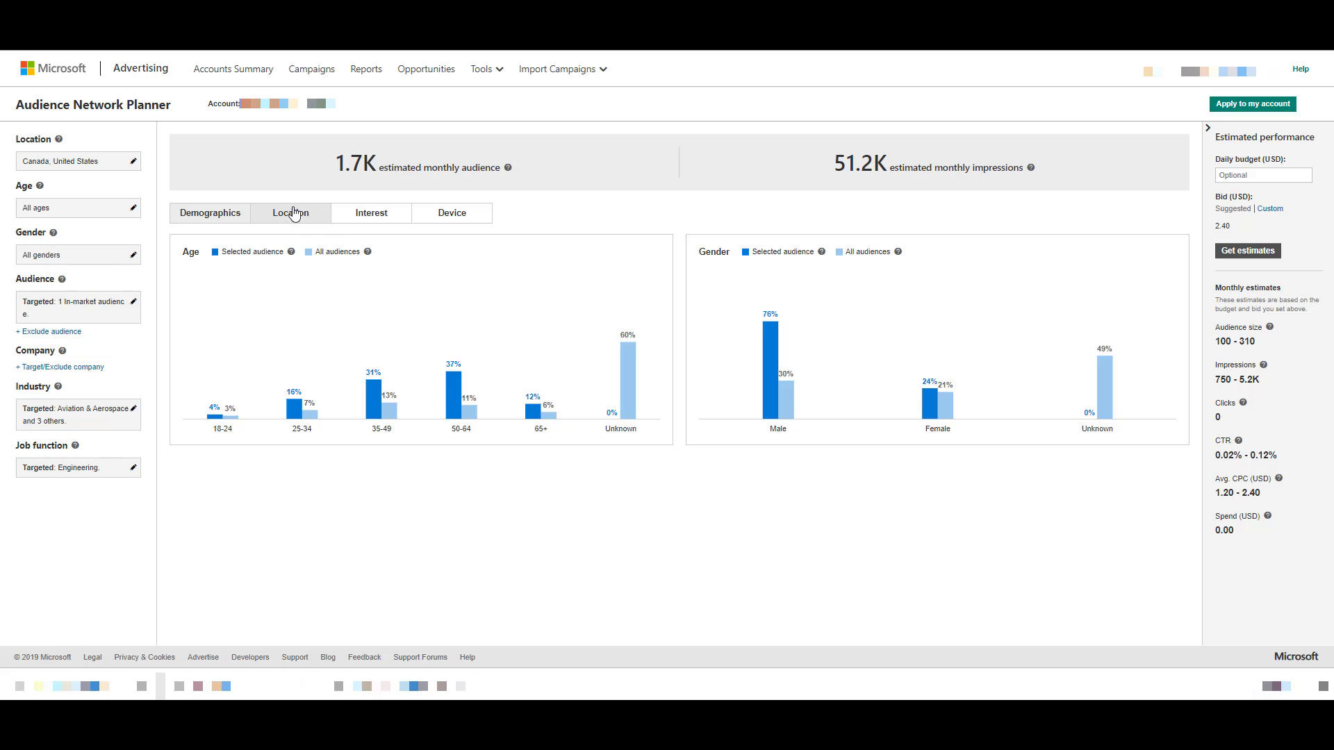
Review the audience's location, in-market interest, primary device and age/gender breakdowns
{"action": "left_click", "coordinate": [294, 217]}
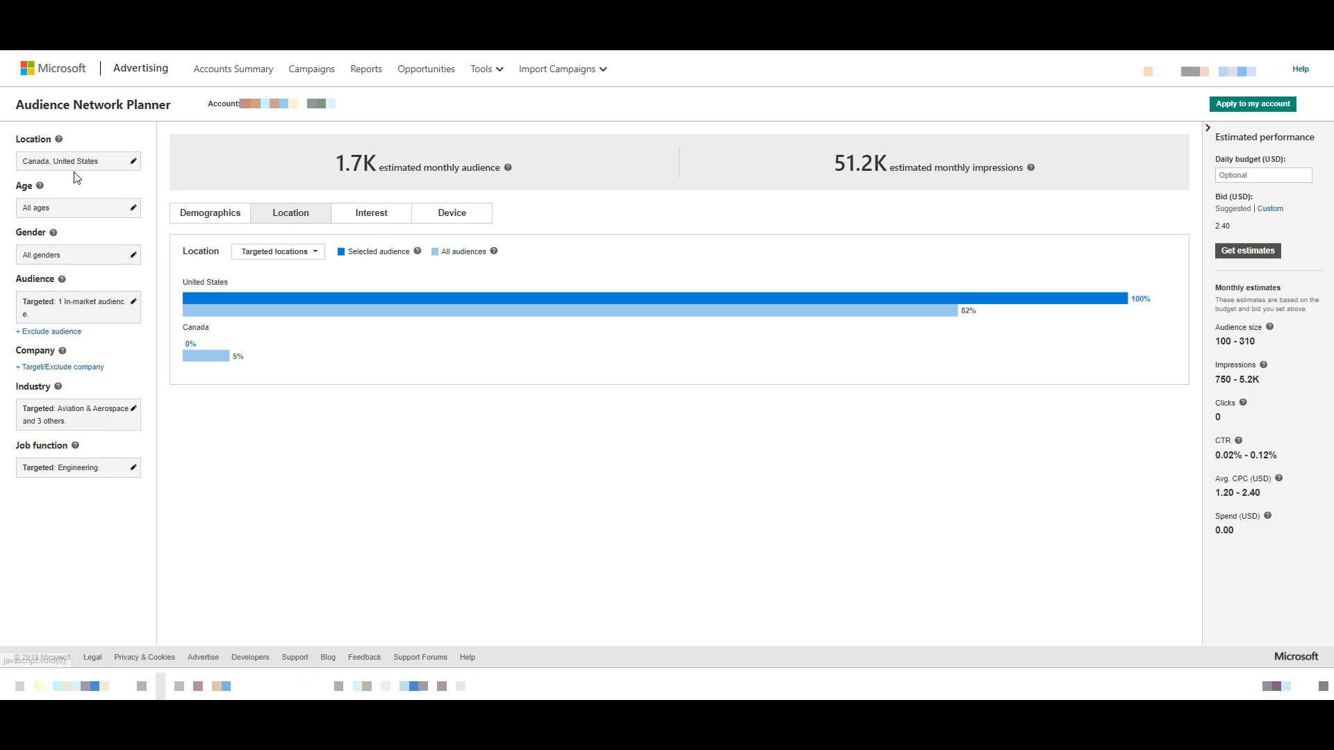
{"action": "left_click", "coordinate": [358, 217]}
{"action": "scroll", "coordinate": [592, 275], "scroll_direction": "down", "scroll_amount": 1}
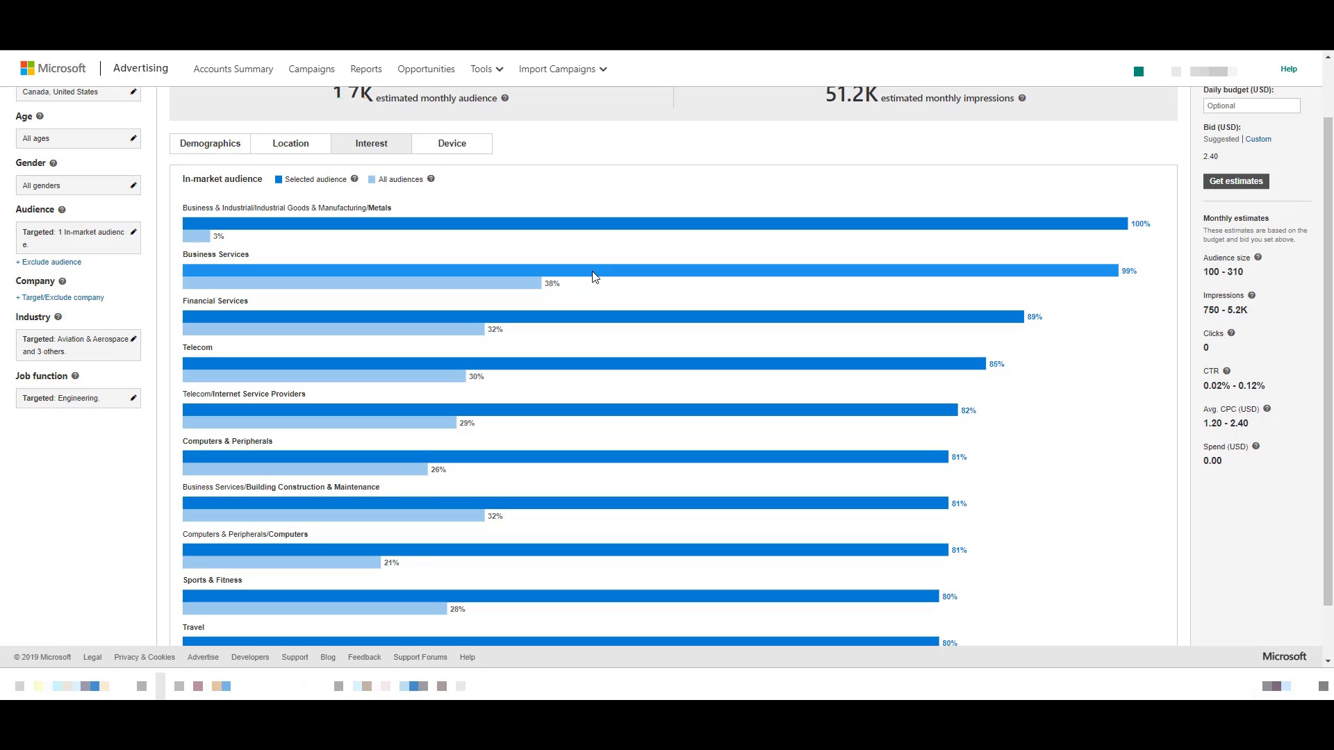
{"action": "left_click", "coordinate": [473, 149]}
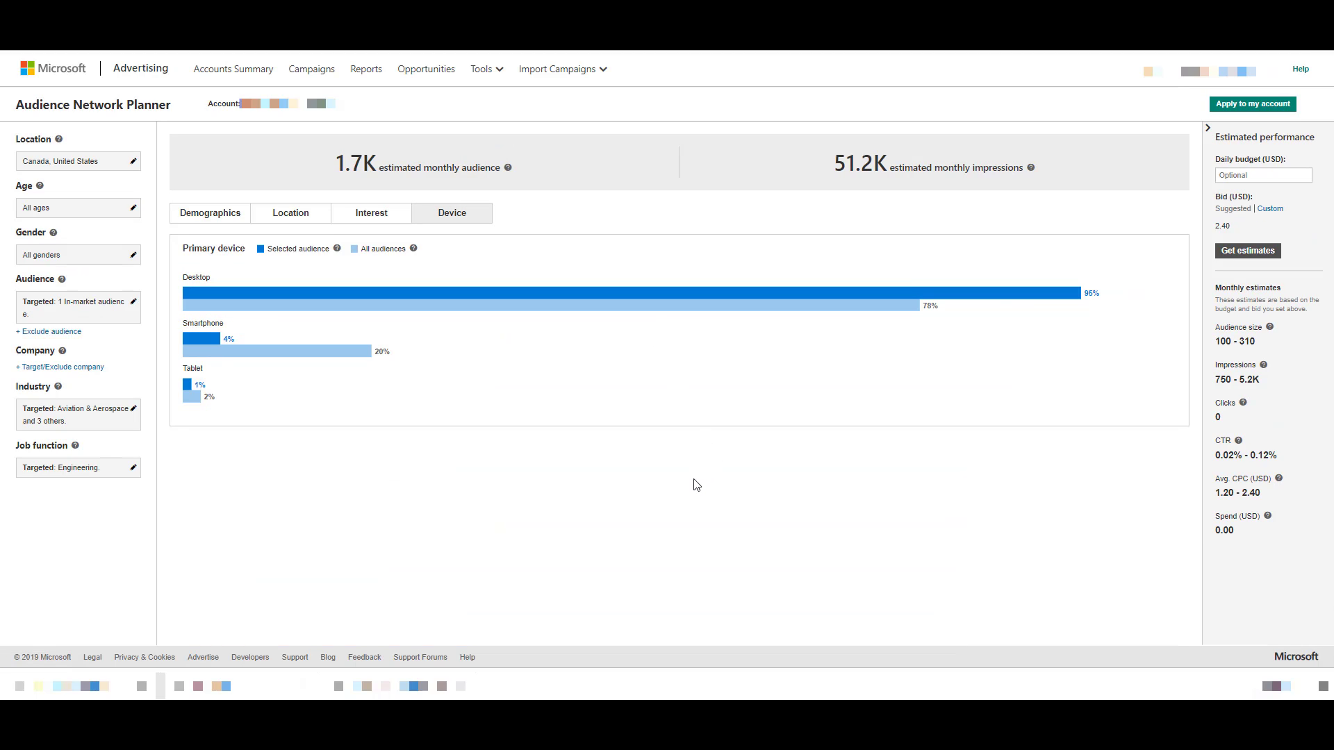
{"action": "left_click", "coordinate": [218, 216]}
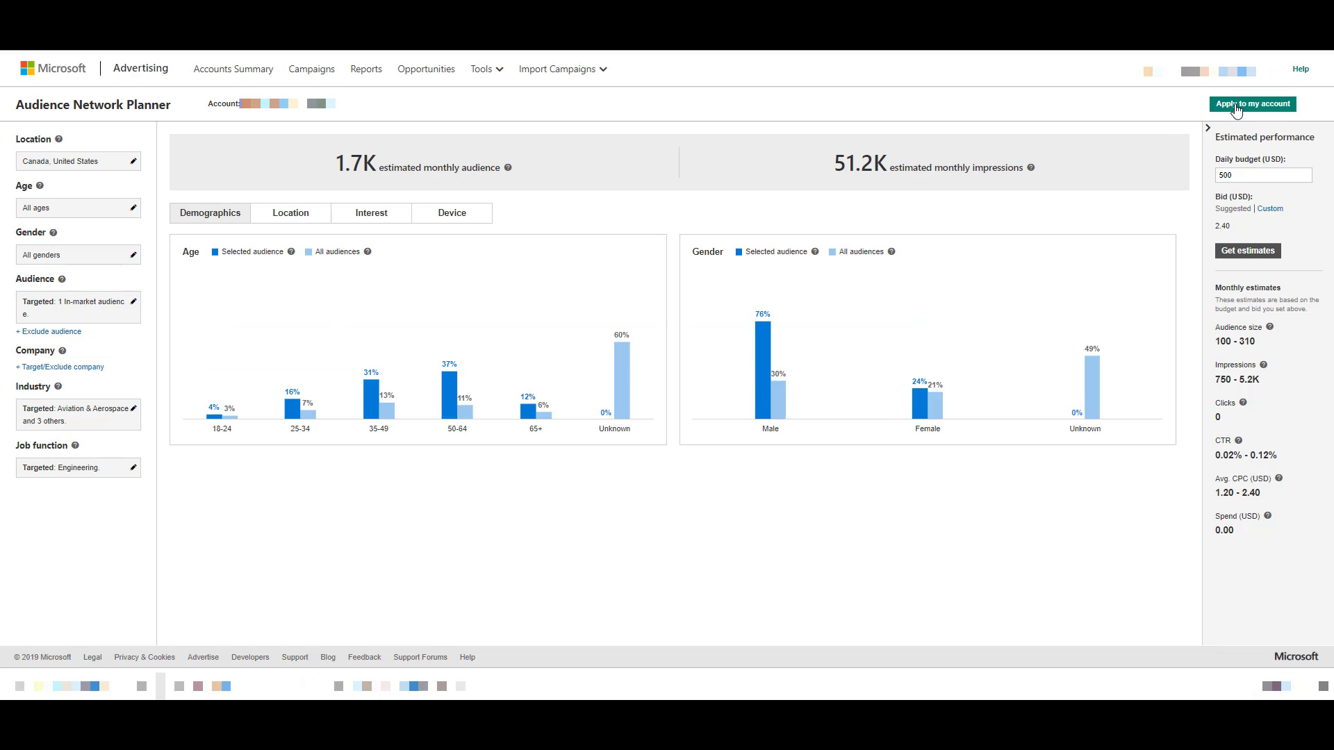
Choose Apply to my account to bring up the new audience campaign form
{"action": "left_click", "coordinate": [1236, 108]}
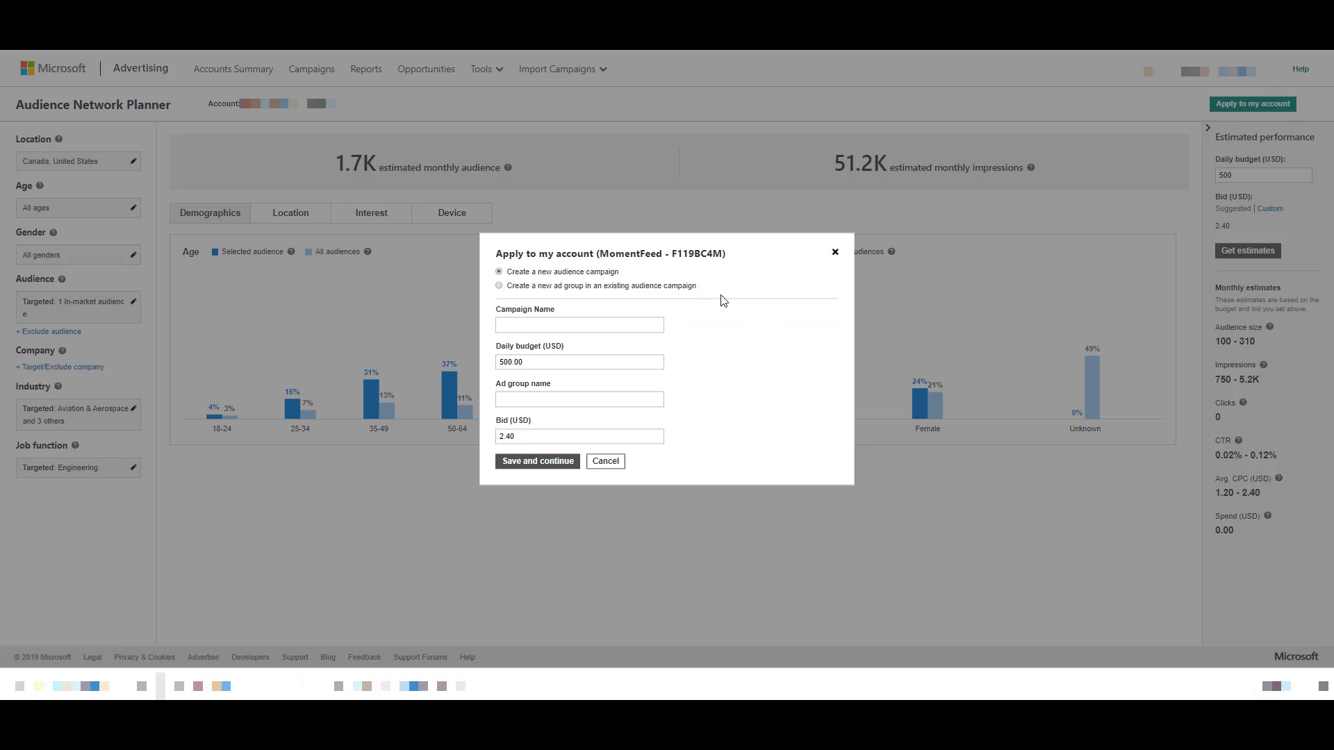